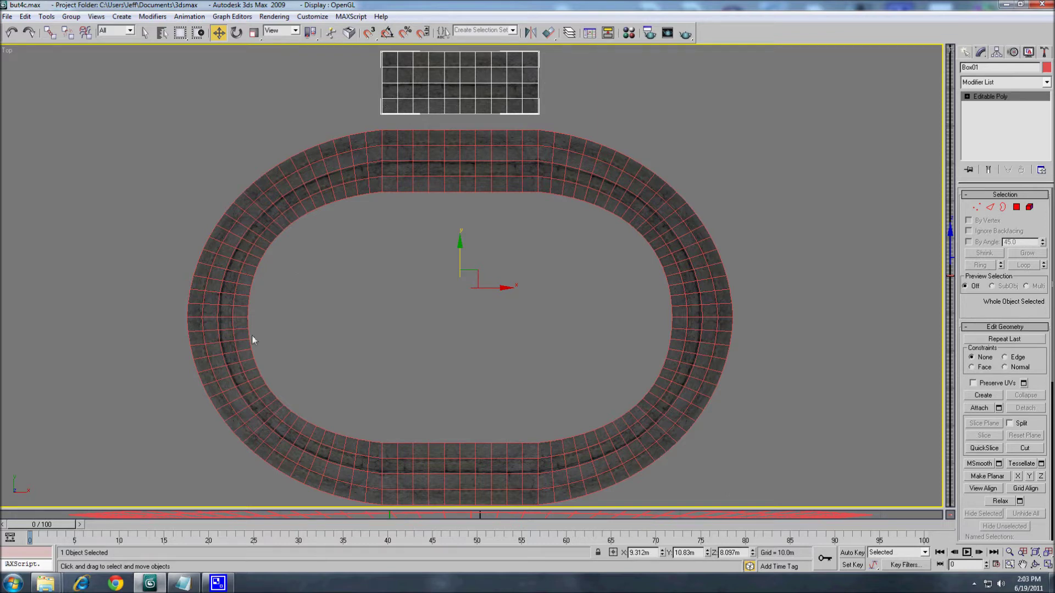
Step: Start polygon editing on the separate straight road section, open the Material Editor, and select one bottom-row polygon to view its material ID
middle_drag(410, 202, 410, 206)
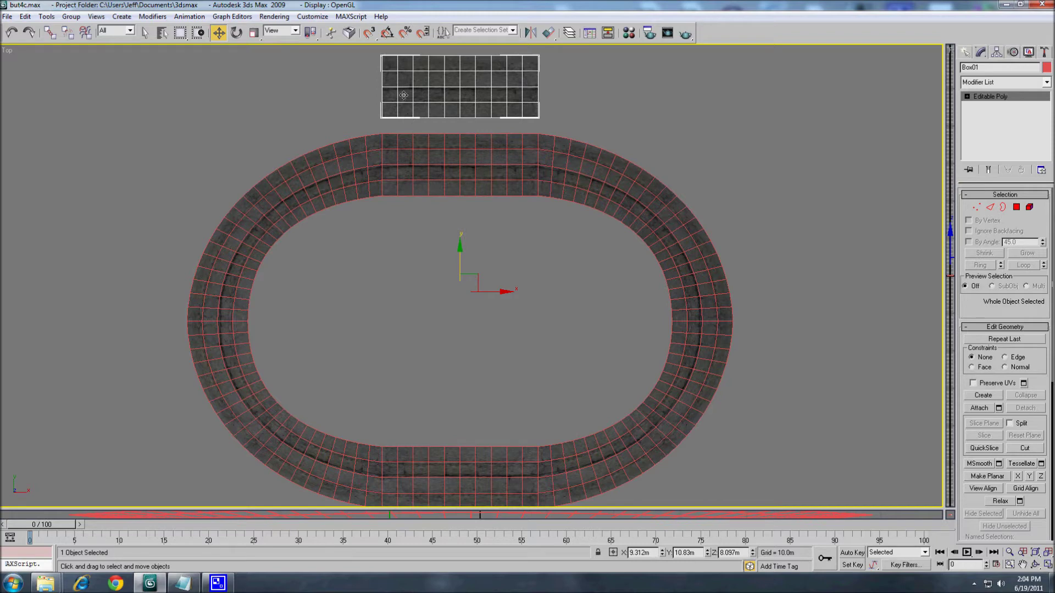
click(429, 149)
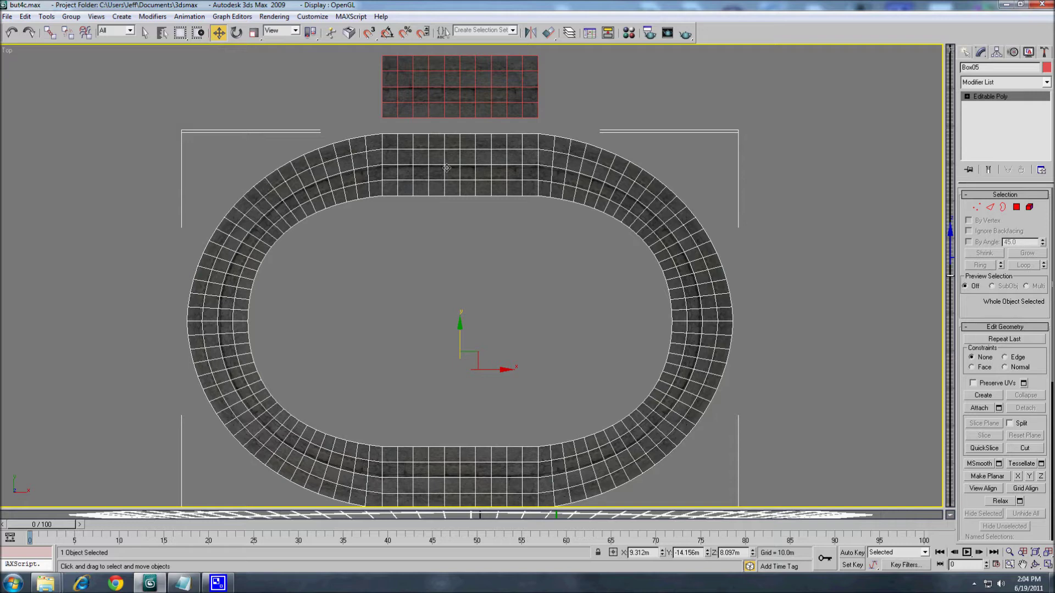
click(450, 108)
click(1016, 208)
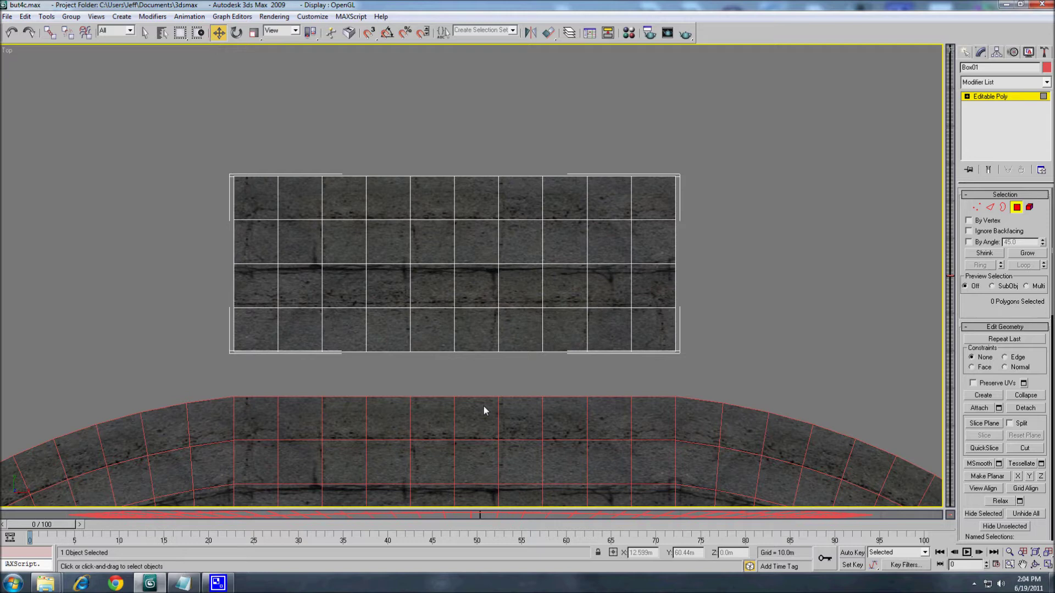
key(m)
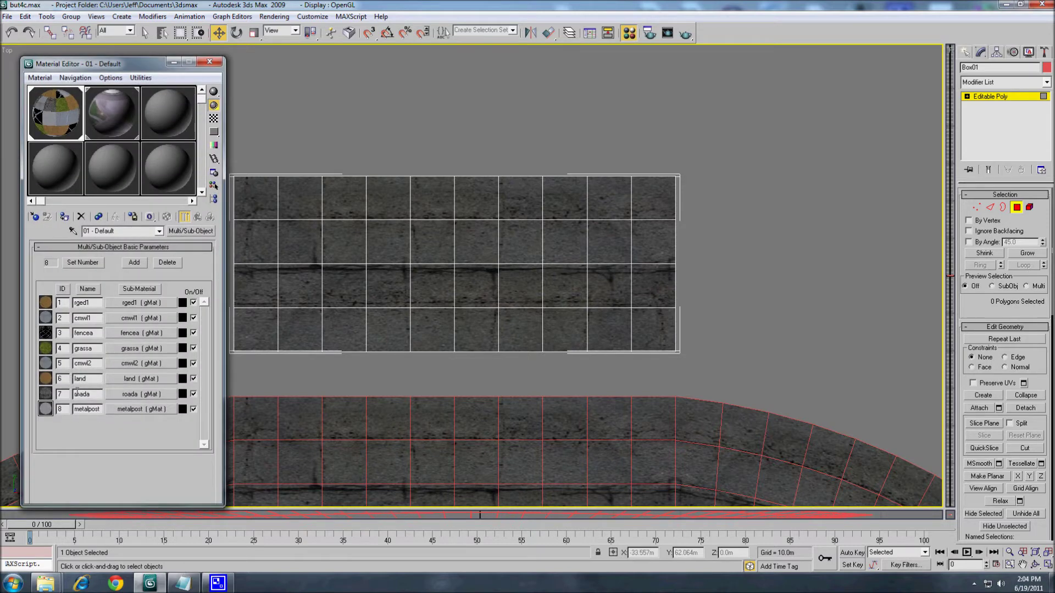
click(369, 328)
scroll(970, 318, down, 10)
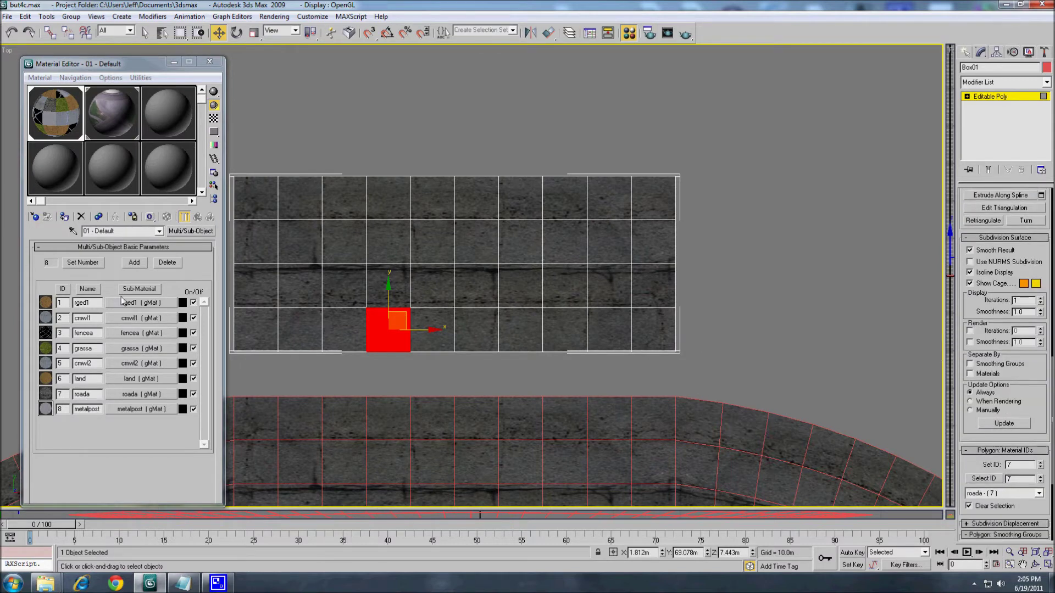
Step: Add two sub-material slots to the Multi/Sub-Object material and name slot 9 lan2
click(135, 262)
click(134, 262)
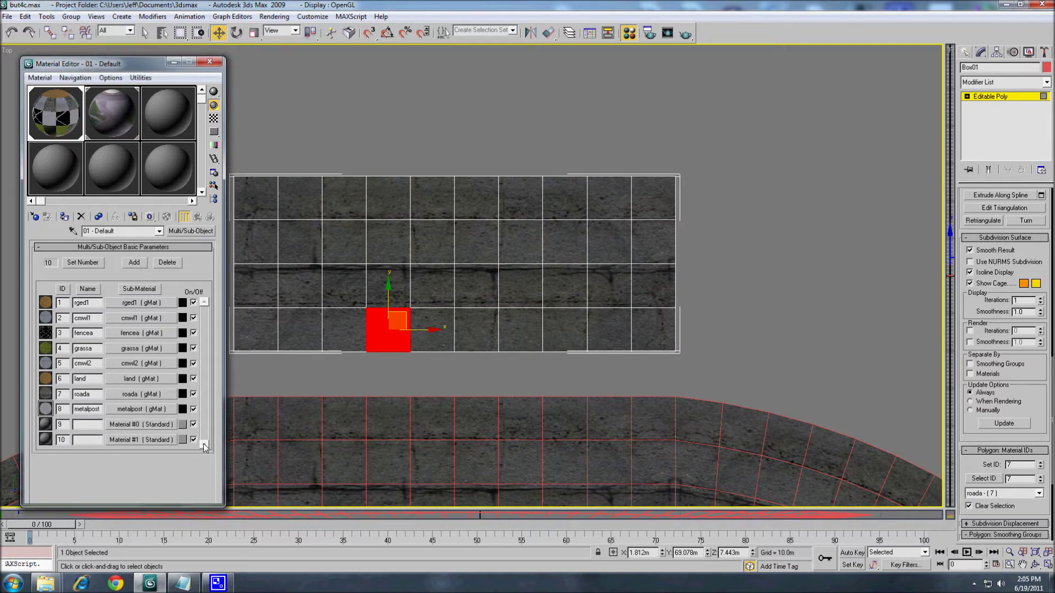
click(88, 425)
text(lan2)
Step: Copy the roada sub-material into slot 9 as an independent copy and rename that material lan2
right_click(132, 394)
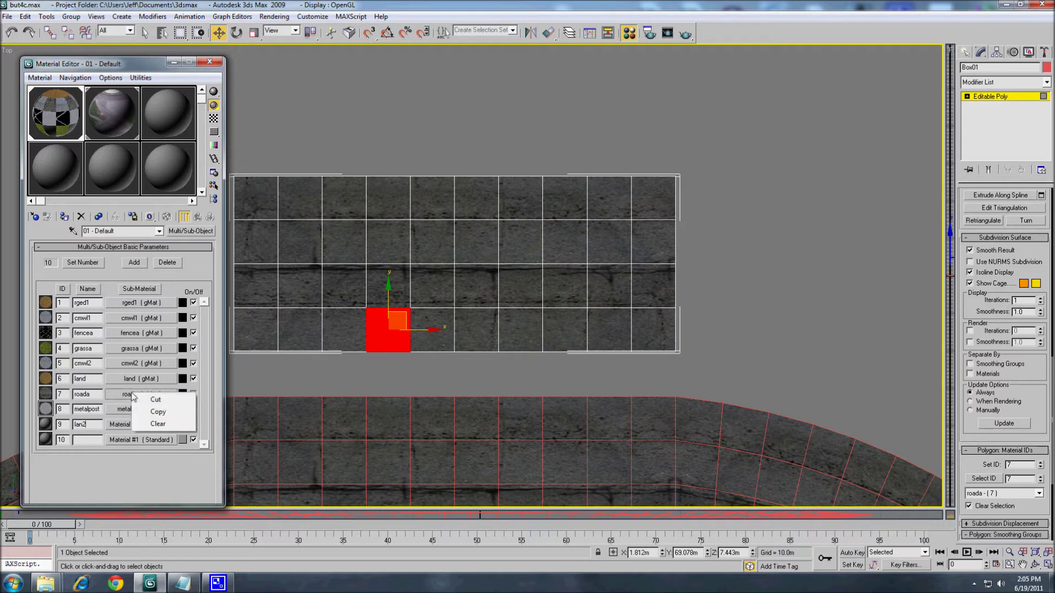
click(147, 417)
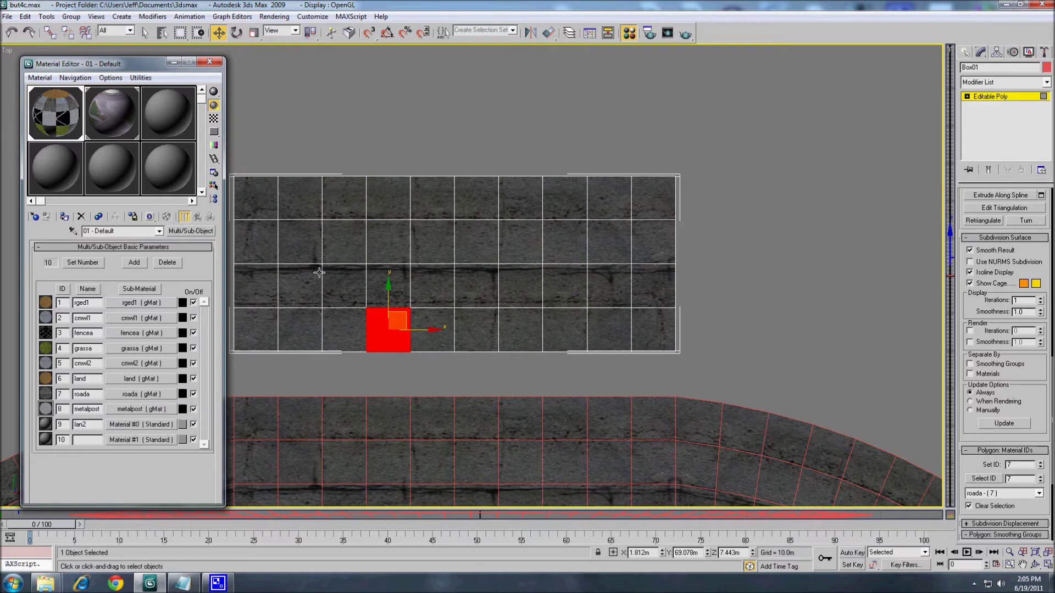
right_click(132, 424)
click(157, 456)
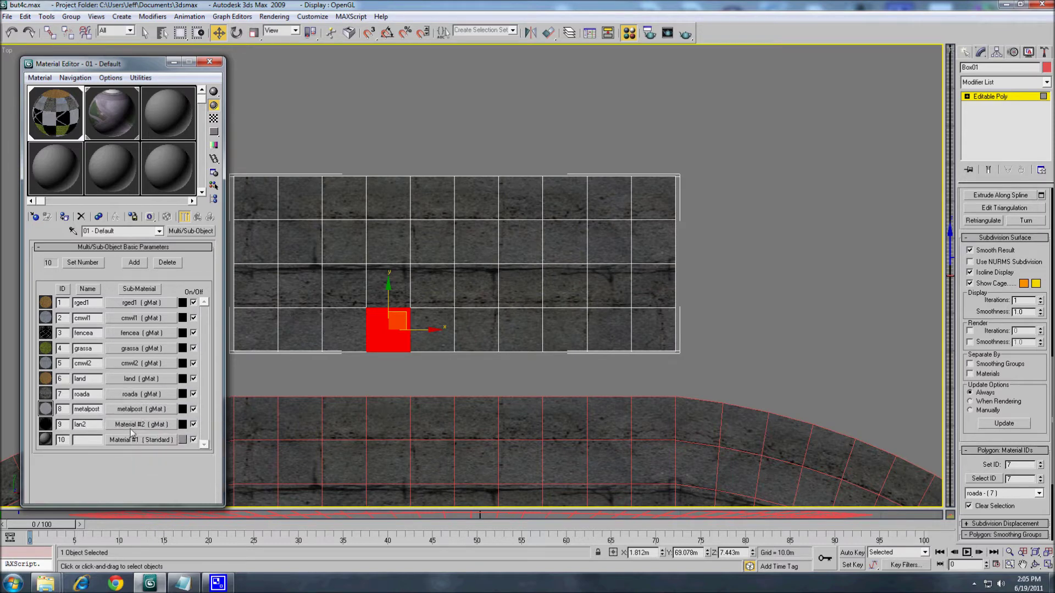
click(133, 425)
drag(113, 232, 84, 231)
text(lan2)
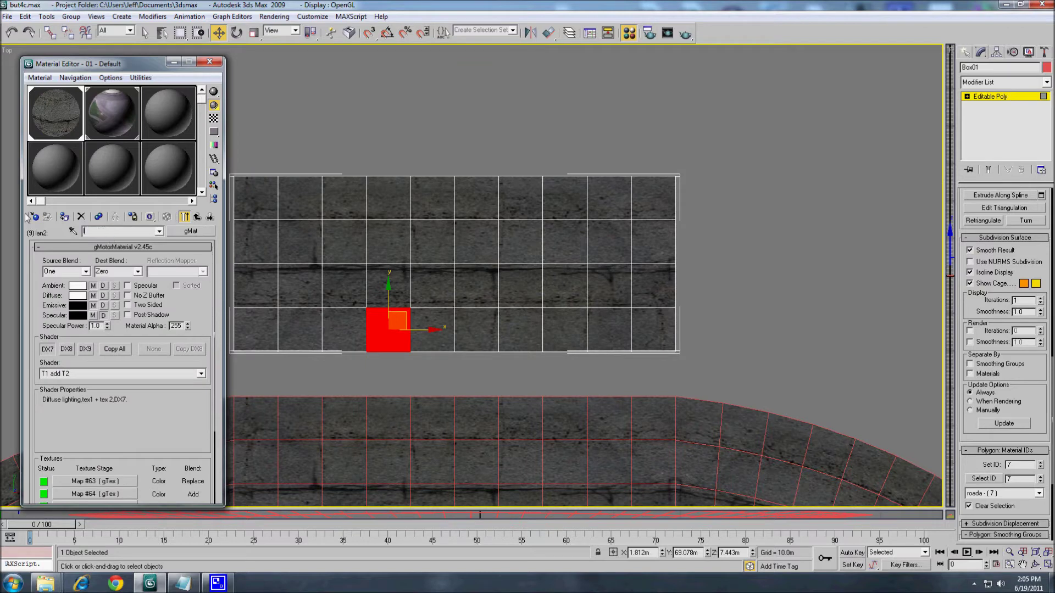
Step: Switch the lan2 material to the DX9 shader, check its color texture, and return to the sub-material list
click(191, 231)
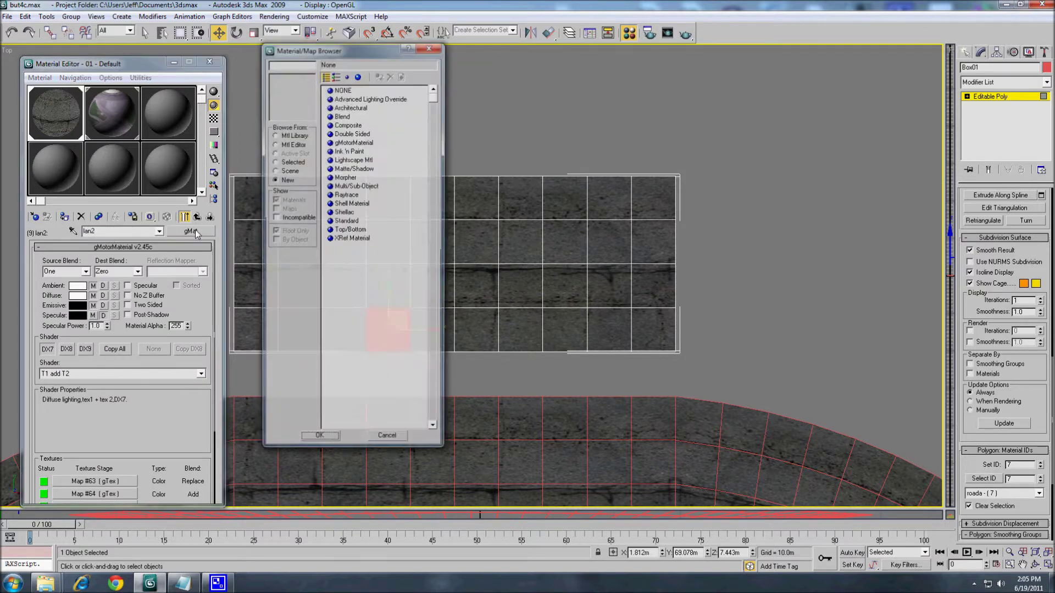
click(430, 46)
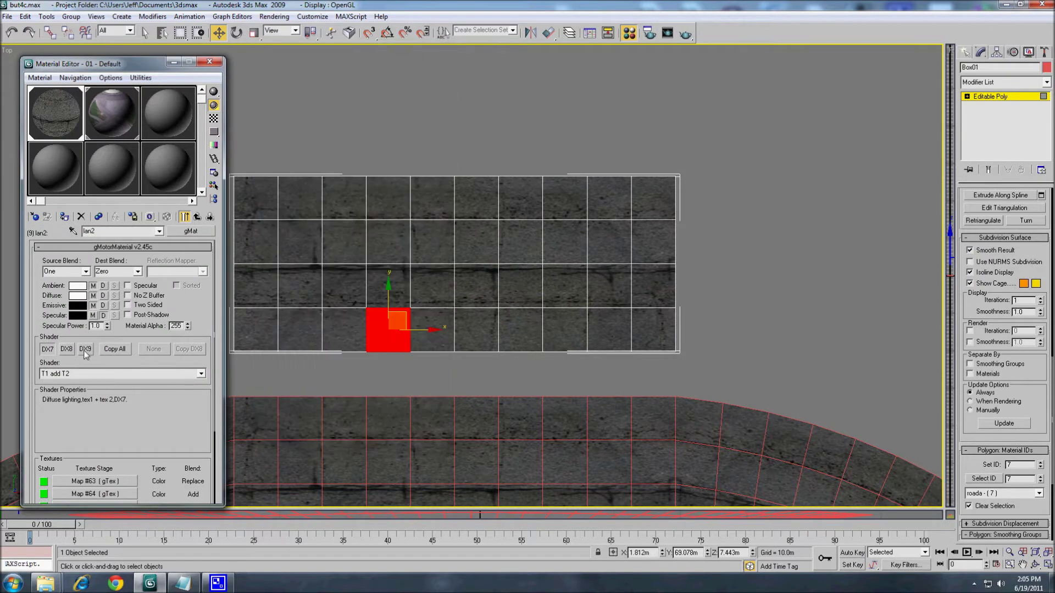
click(86, 350)
click(110, 481)
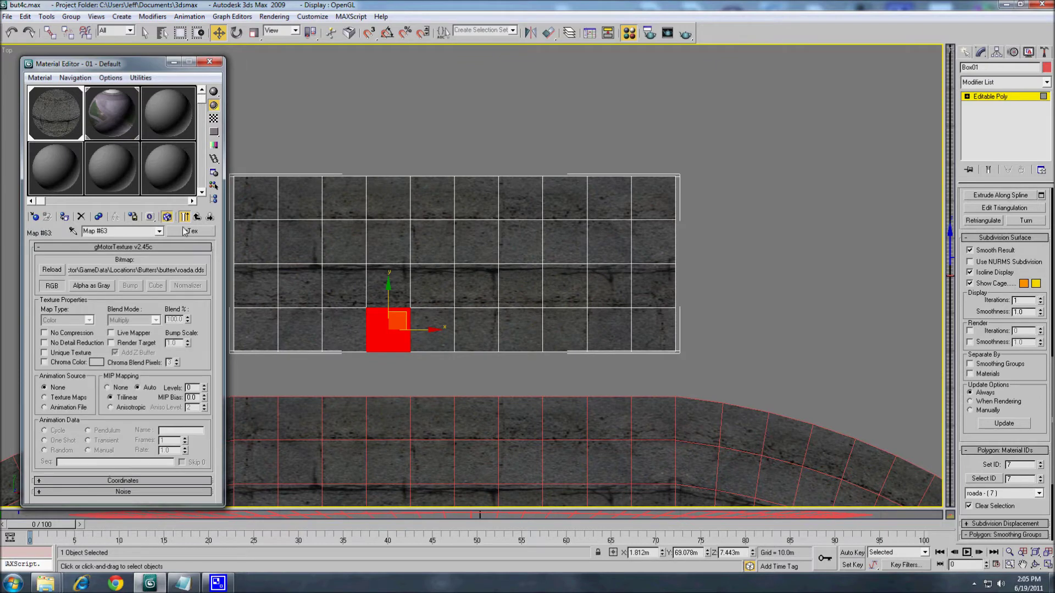
click(196, 216)
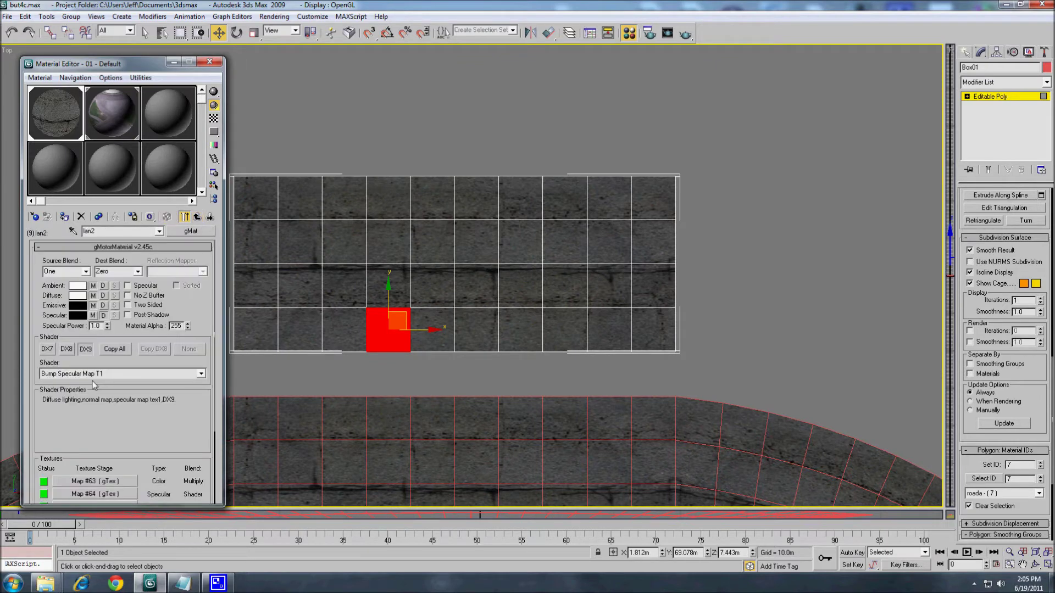
click(196, 216)
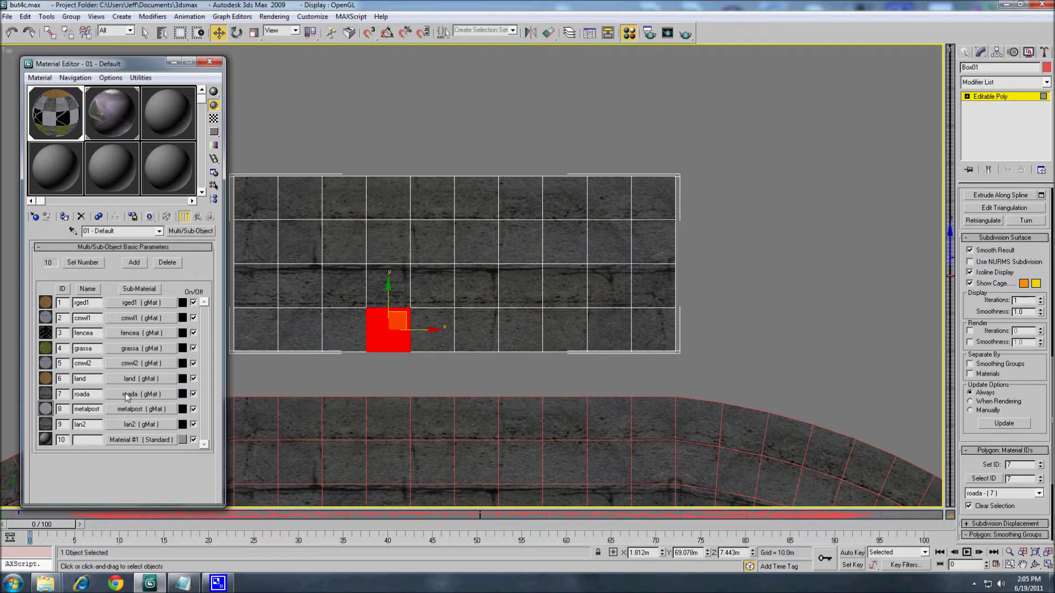
Step: Copy the roada sub-material into slot 10 as an independent copy and name the slot lan3
right_click(127, 395)
click(140, 413)
right_click(132, 442)
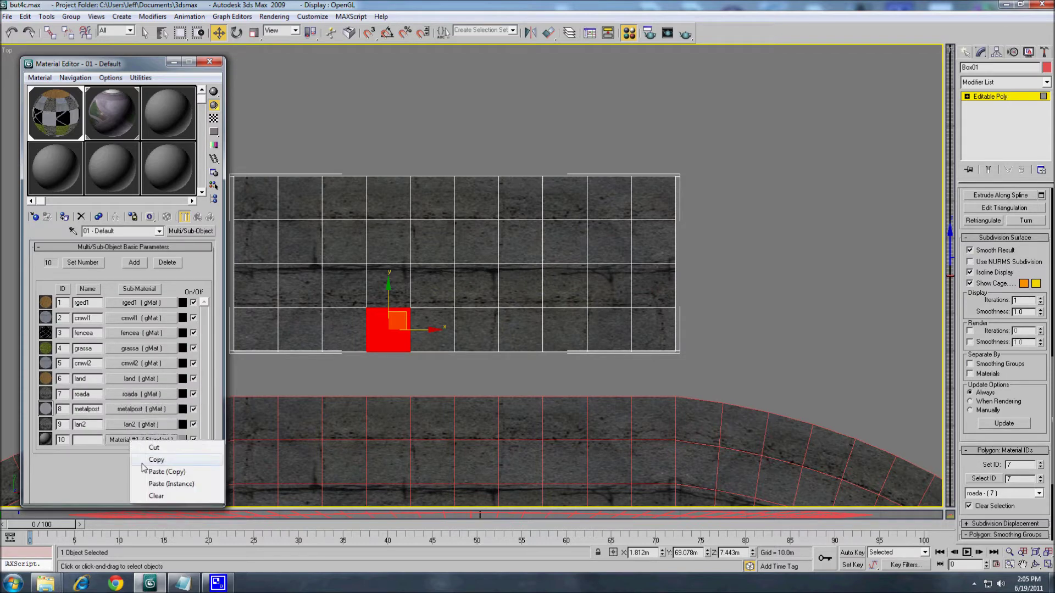
click(165, 472)
click(91, 438)
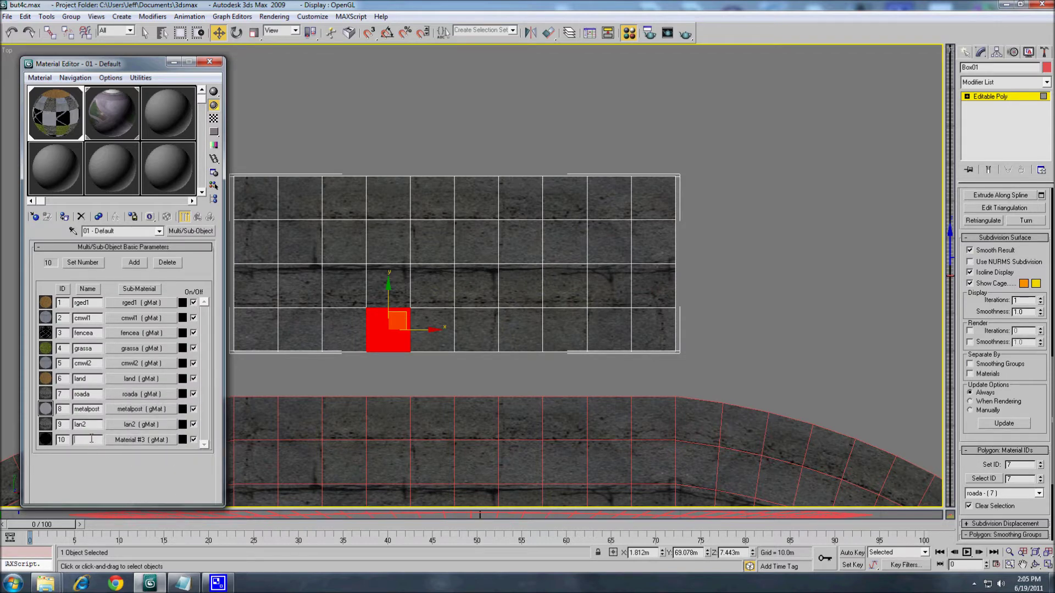
text(lan3)
Step: Rename the slot 10 material lan3, switch it to the DX9 shader, and return to the sub-material list after checking its color texture
click(138, 440)
click(124, 234)
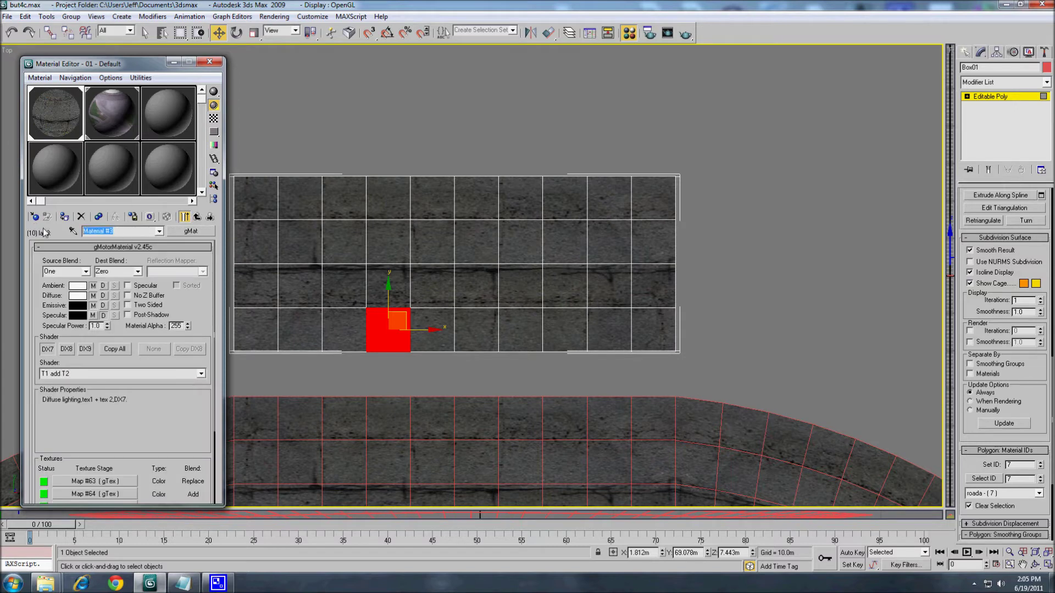
text(lan3)
click(86, 349)
scroll(118, 404, down, 1)
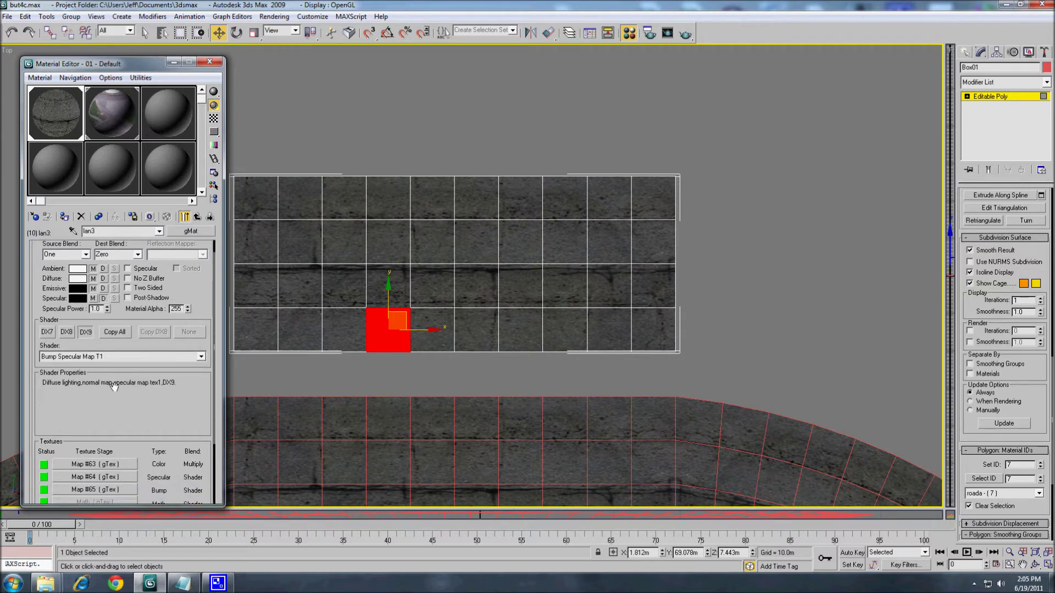
scroll(114, 386, up, 1)
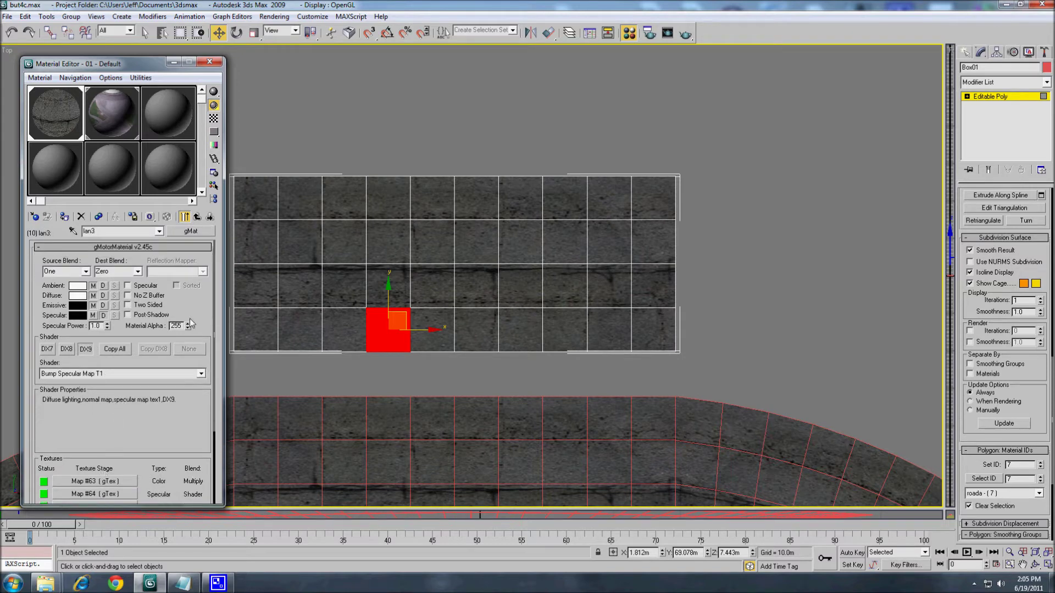
click(107, 481)
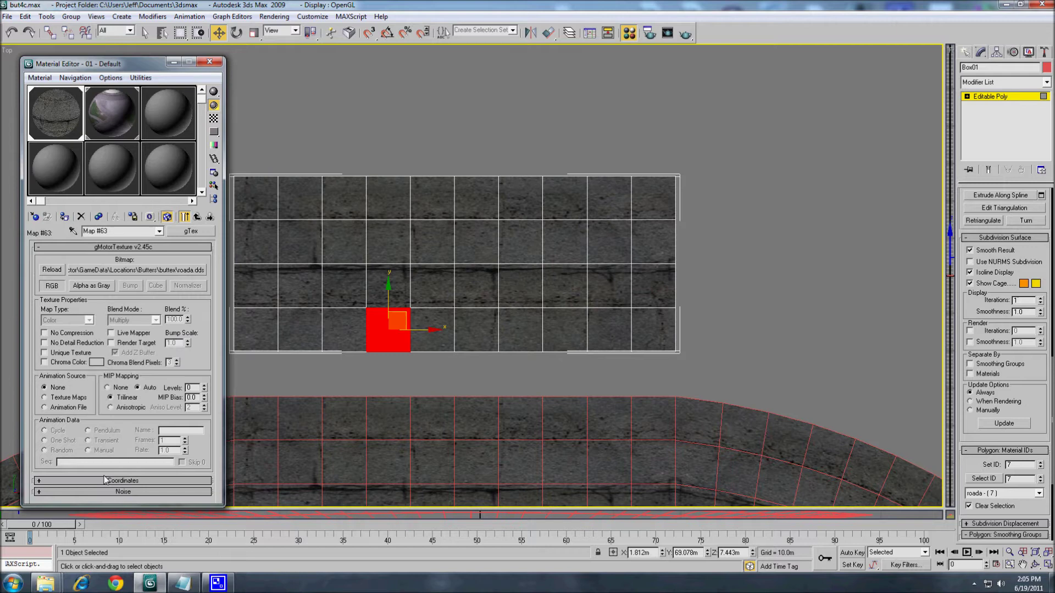
click(197, 216)
click(197, 217)
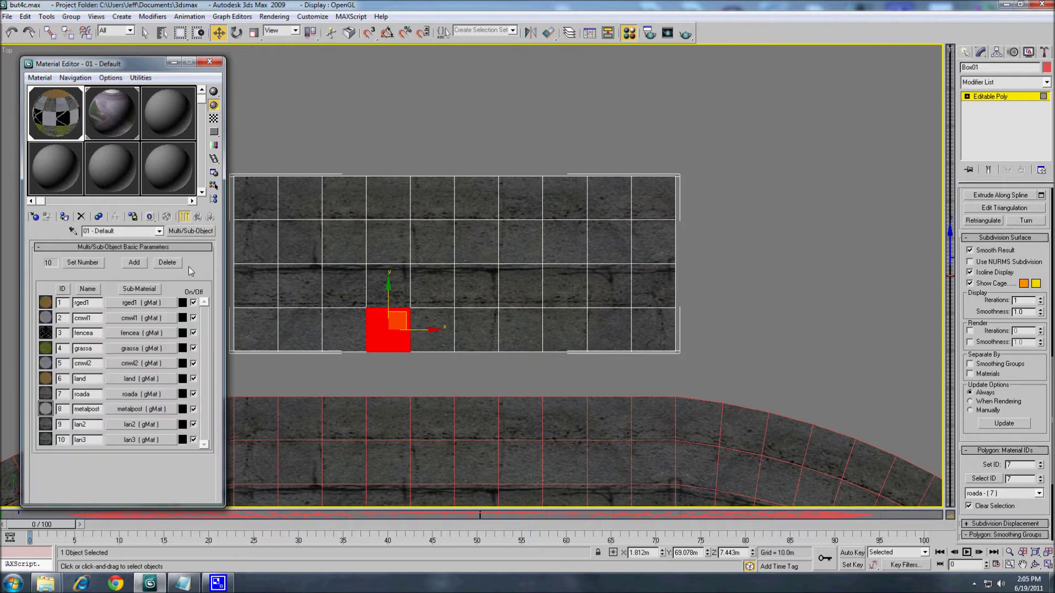
Step: Assign material ID 10 to the upper two rows of polygons on the straight road section
middle_drag(289, 197, 340, 164)
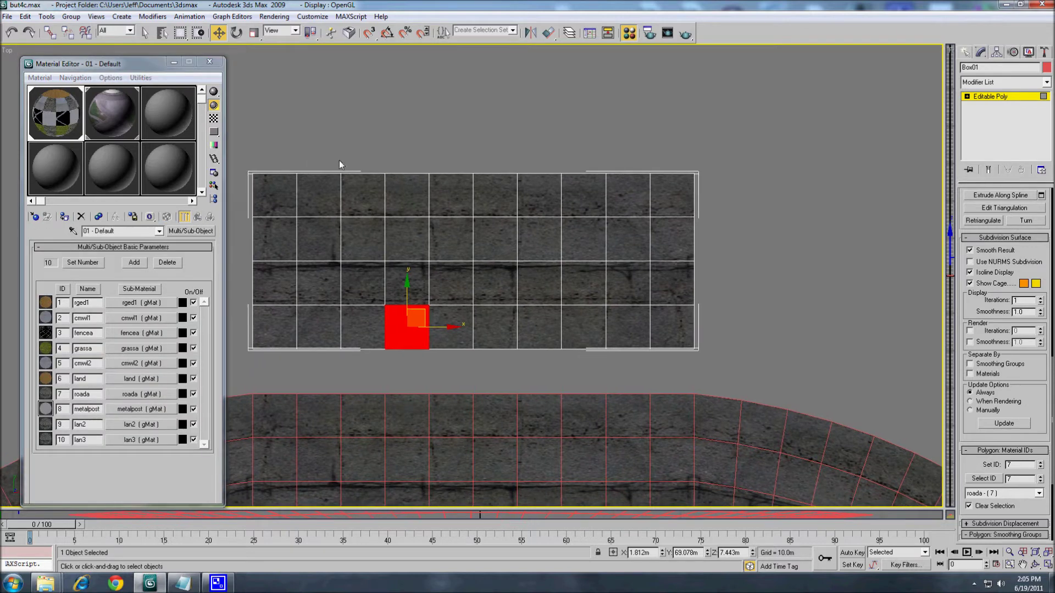
click(411, 135)
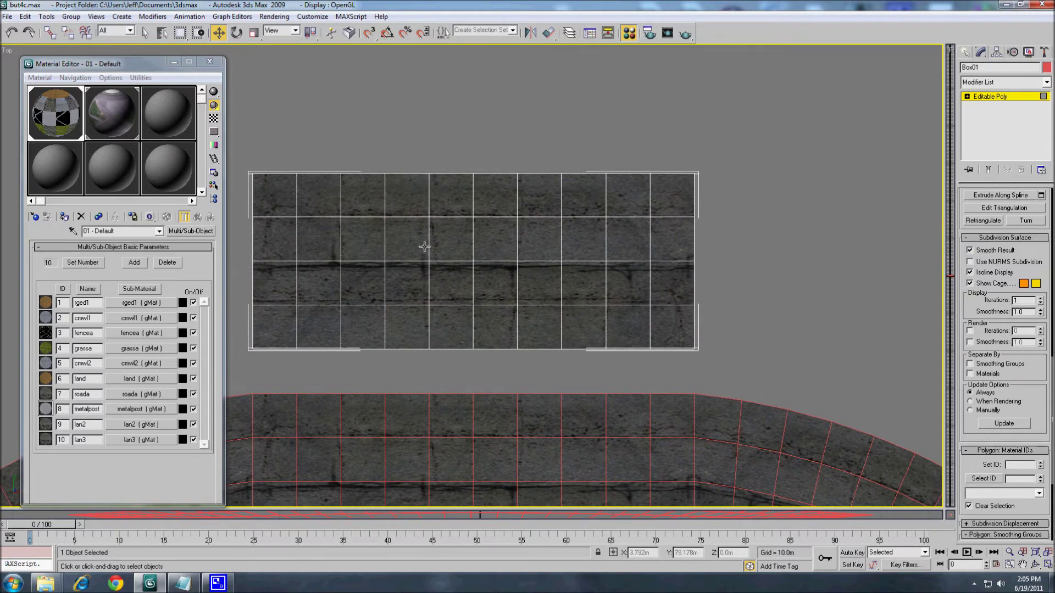
click(407, 332)
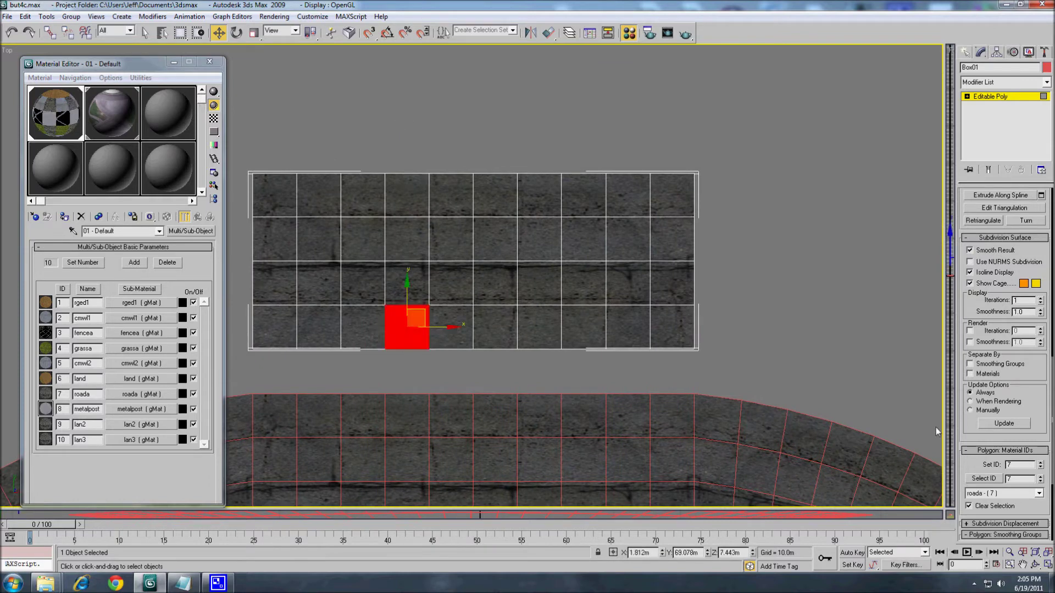
drag(233, 147, 770, 240)
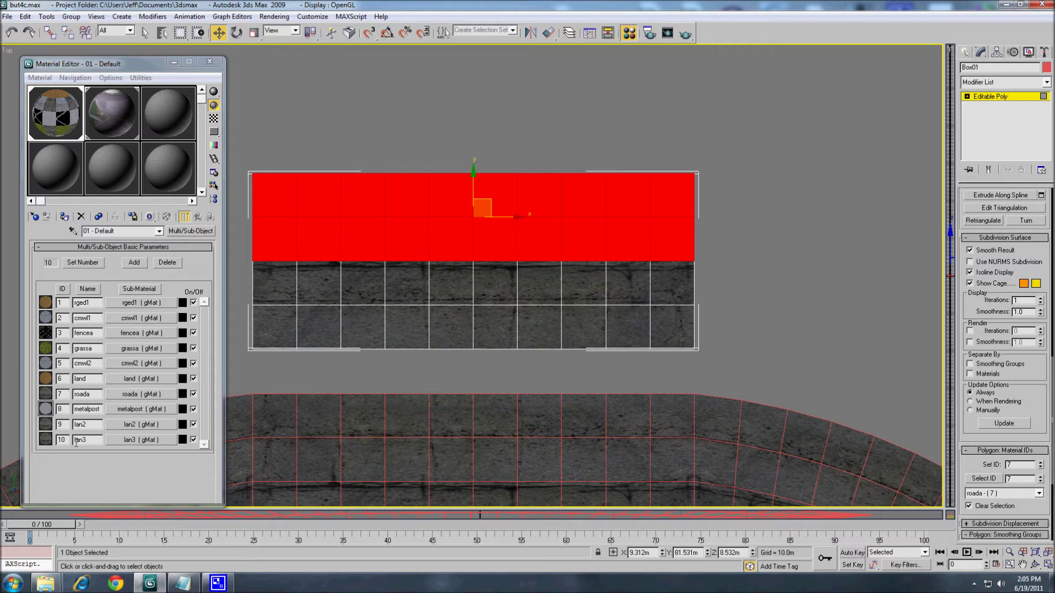
click(1019, 464)
click(805, 358)
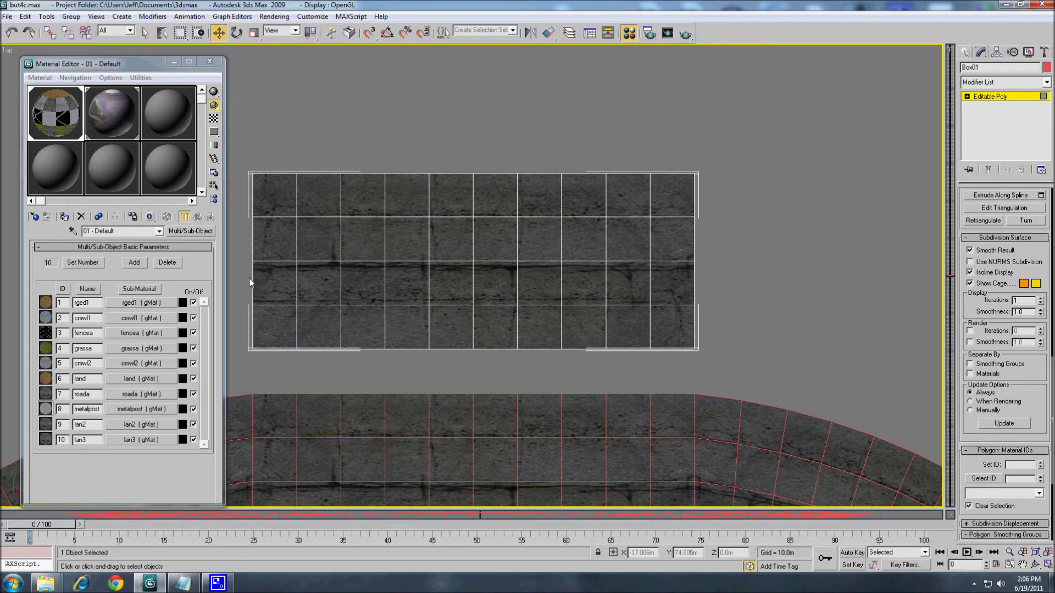
Step: Assign material ID 9 to the third row of polygons from the top of the straight road section
drag(241, 274, 700, 276)
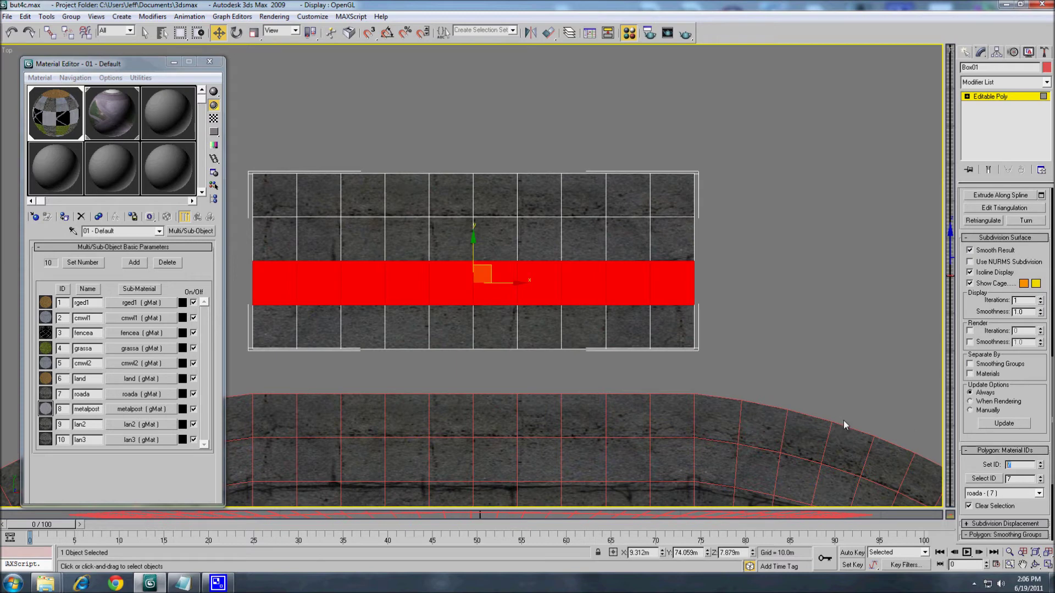
key(Return)
click(756, 288)
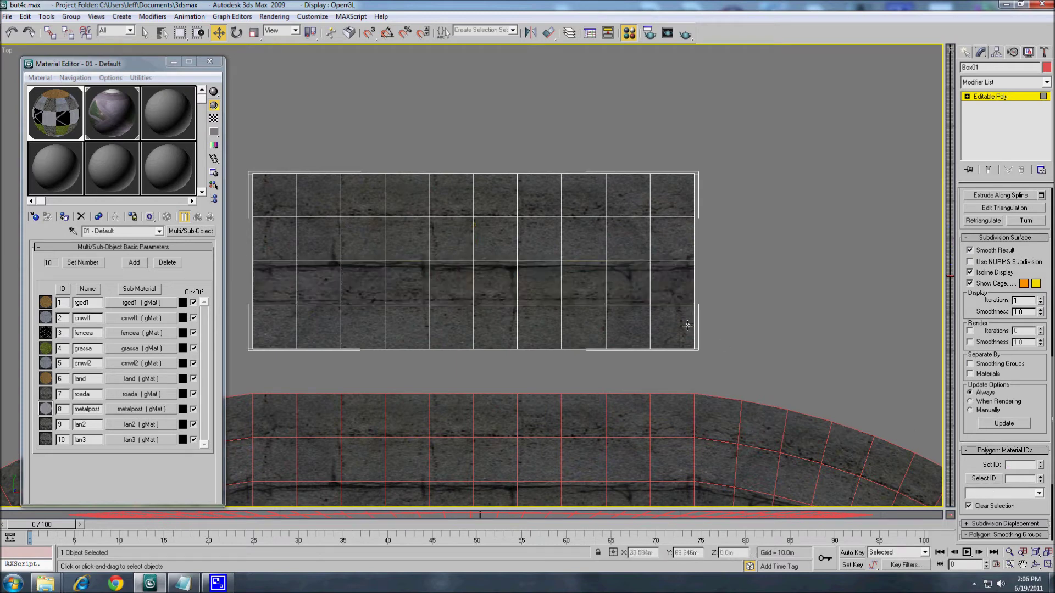
Step: Check the material ID of the end polygon in each row of the straight road section, then clear the selection
click(687, 325)
click(682, 282)
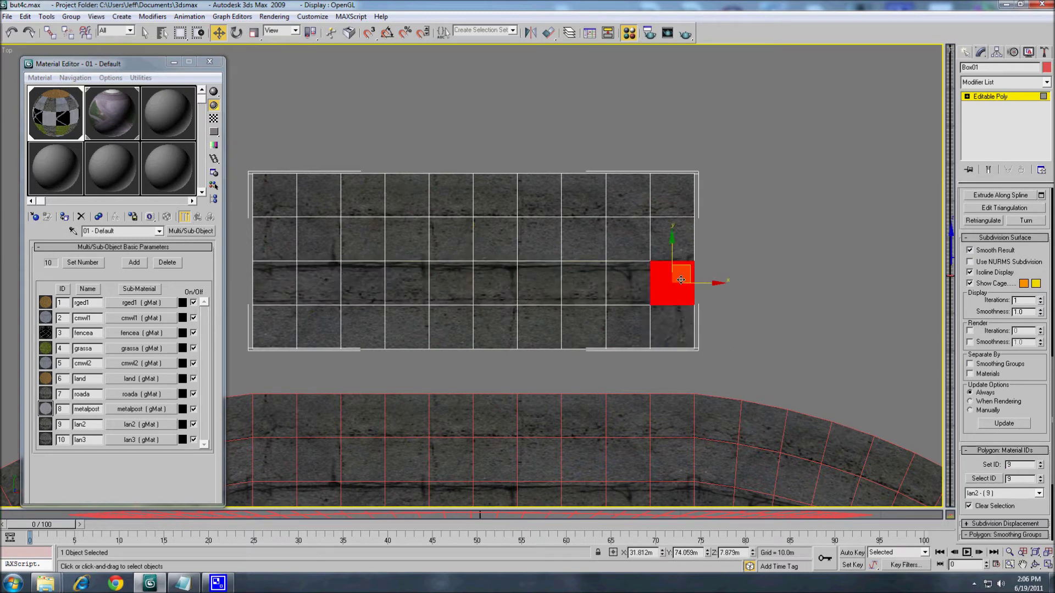
click(682, 251)
click(681, 197)
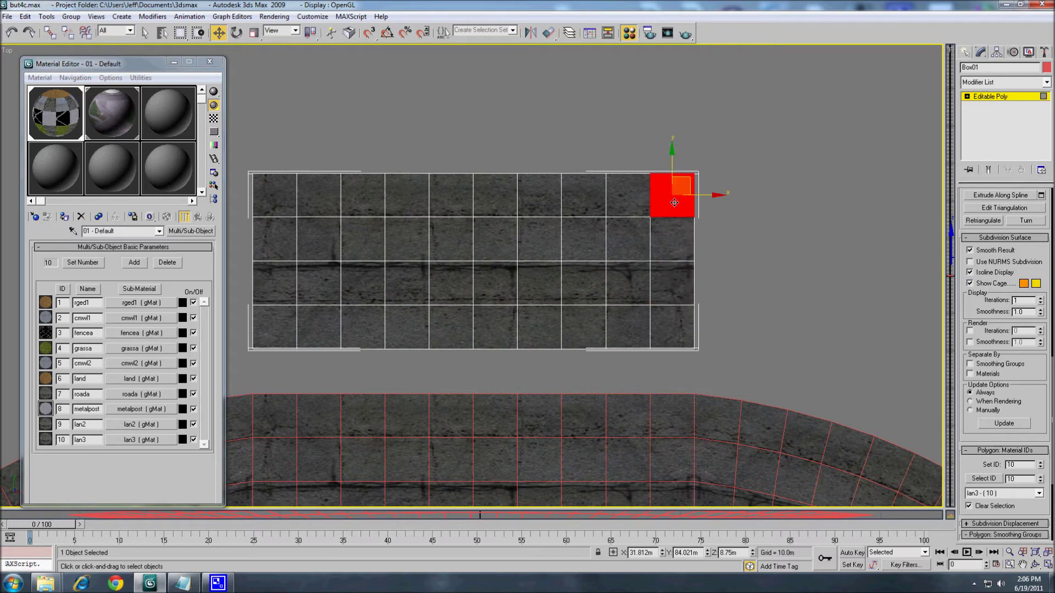
click(461, 384)
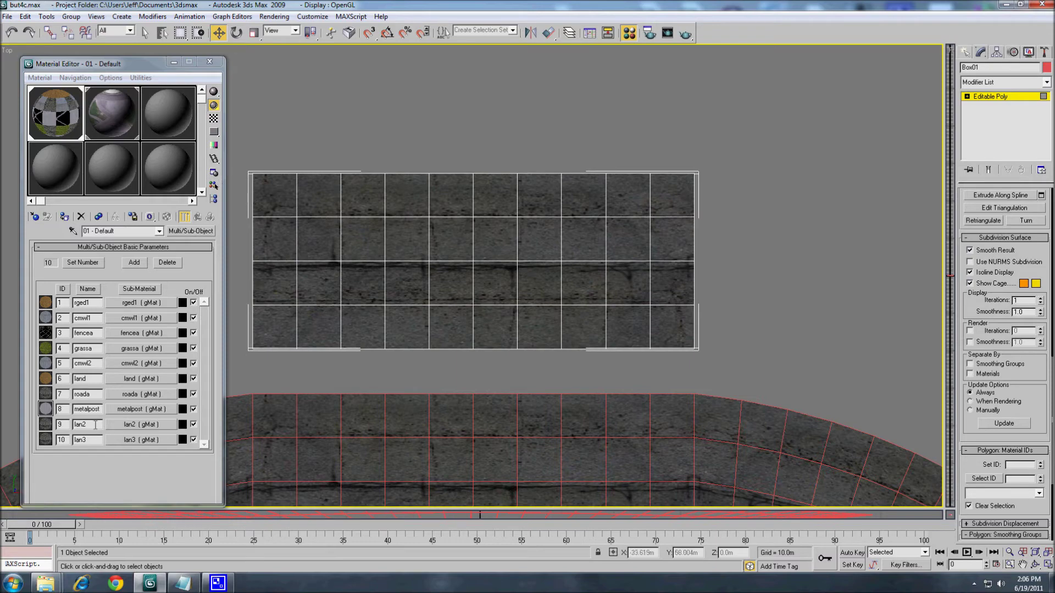
Step: Switch to the Butters file in Notepad and examine the lan2 feedback block under Oval roads
click(177, 587)
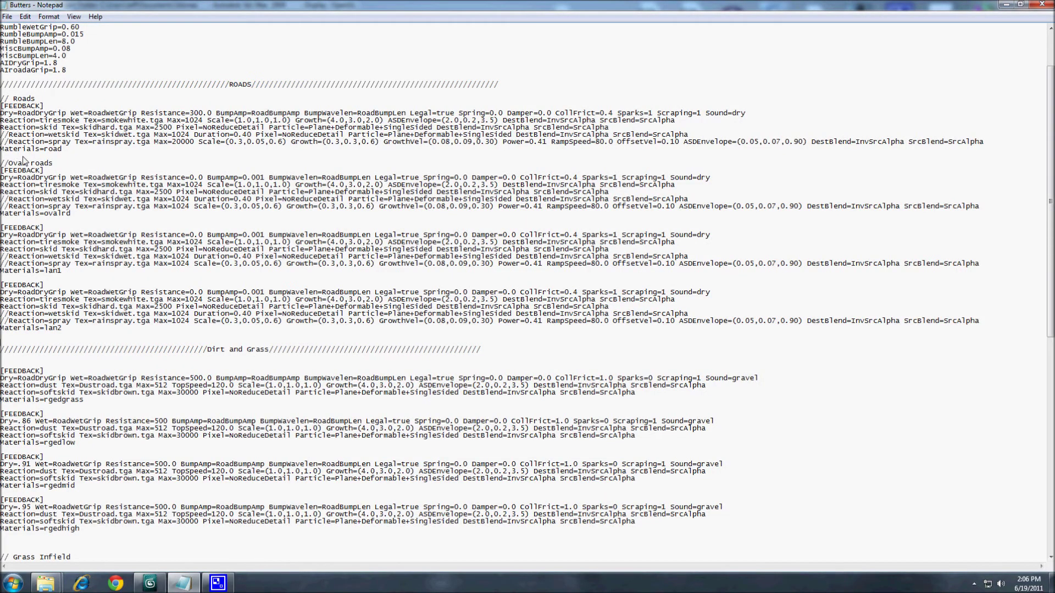
click(45, 265)
drag(80, 331, 1, 287)
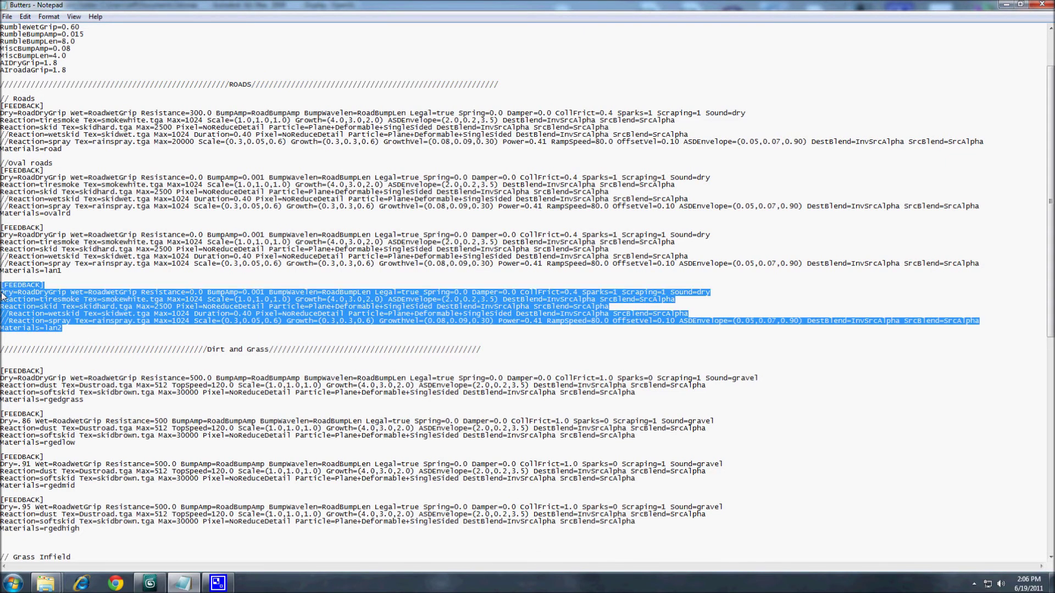
click(73, 333)
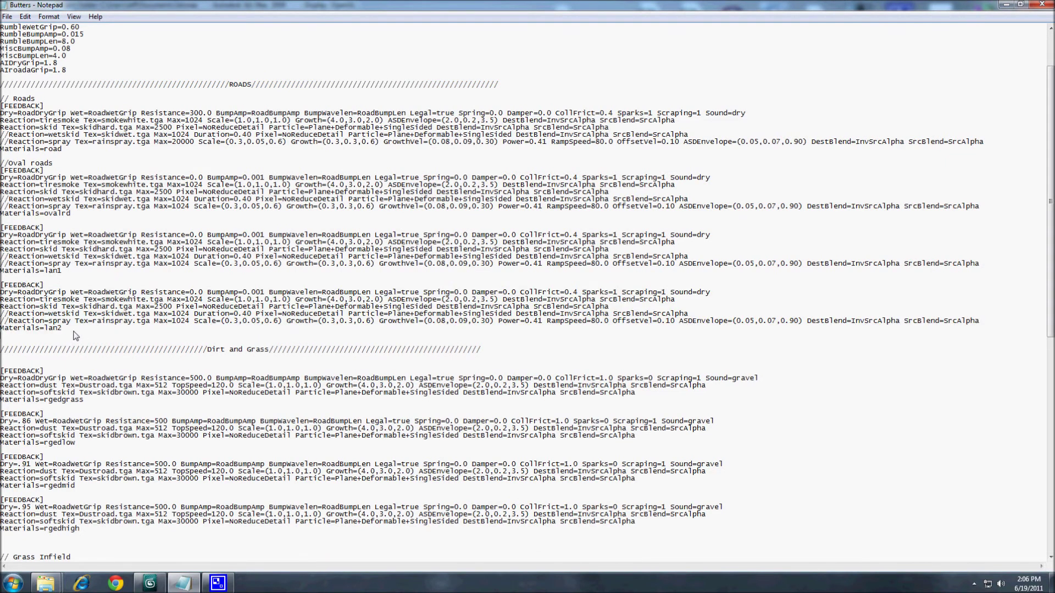
Step: Add a feedback block for material lan3 below the lan2 block under Oval roads, with the same settings as lan2
key(Return)
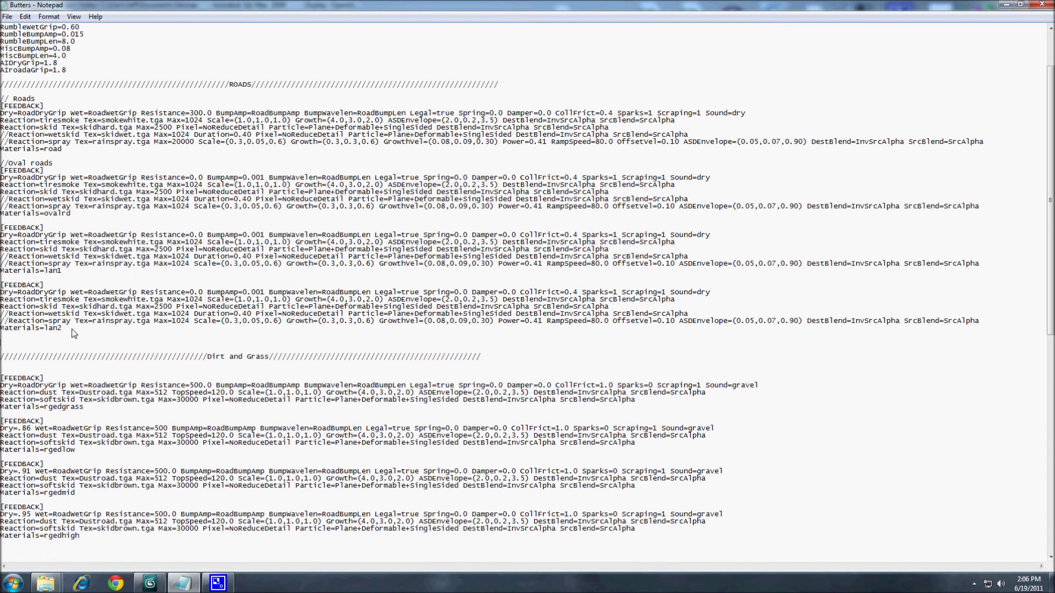
text([FEEDBACK] Dry=RoadDryGrip Wet=RoadWetGrip Resistance=0.0 BumpAmp=0.001 BumpWavelen=RoadBumpLen Legal=true Spring=0.0 Damper=0.0 CollFrict=0.4 Sparks=1 Scraping=1 Sound=dry Reaction=tiresmoke Tex=smokewhite.tga Max=1024 Scale=(1.0,1.0,1.0) Growth=(4.0,3.0,2.0) ASDEnvelope=(2.0,0.2,3.5) DestBlend=InvSrcAlpha SrcBlend=SrcAlpha Reaction=skid Tex=skidhard.tga Max=2500 Pixel=NoReduceDetail Particle=Plane+Deformable+SingleSided DestBlend=InvSrcAlpha SrcBlend=SrcAlpha //Reaction=wetskid Tex=skidwet.tga Max=1024 Duration=0.40 Pixel=NoReduceDetail Particle=Plane+Deformable+SingleSided DestBlend=InvSrcAlpha SrcBlend=SrcAlpha //Reaction=spray Tex=rainspray.tga Max=1024 Scale=(0.3,0.05,0.6) Growth=(0.3,0.3,0.6) GrowthVel=(0.08,0.09,0.30) Power=0.41 RampSpeed=80.0 OffsetVel=0.10 ASDEnvelope=(0.05,0.07,0.90) DestBlend=InvSrcAlpha SrcBlend=SrcAlpha Materials=lan2)
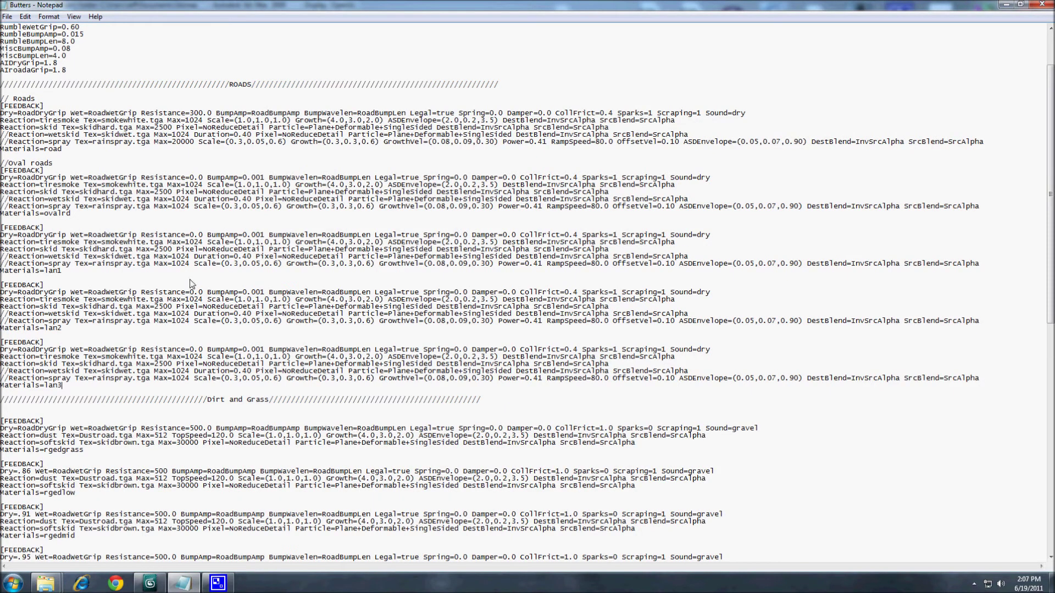
Step: Switch to 3ds Max, close the Material Editor and enter polygon editing on the oval track
click(148, 583)
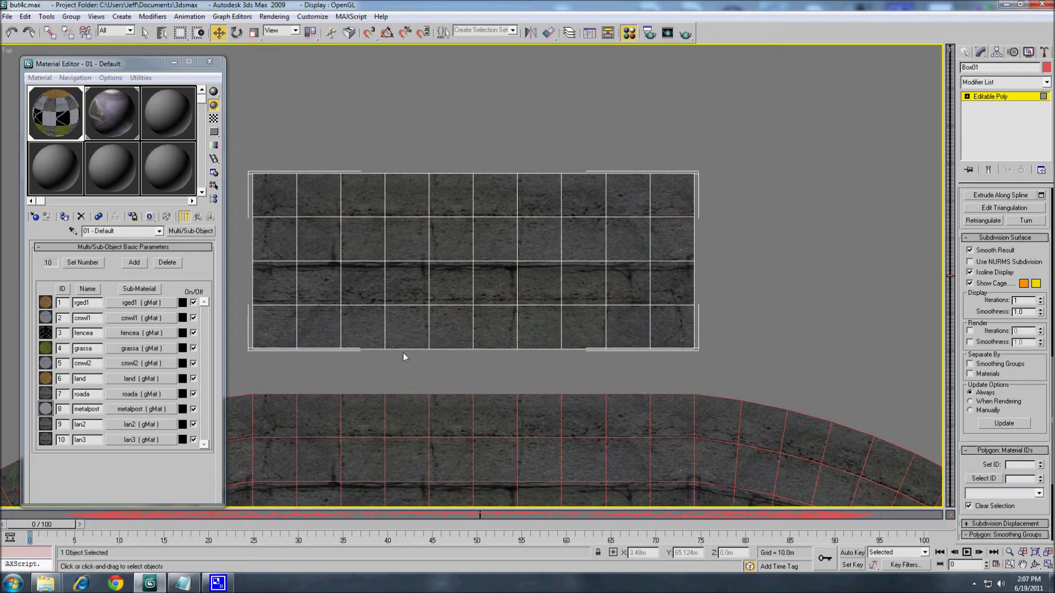
click(209, 66)
scroll(507, 321, down, 5)
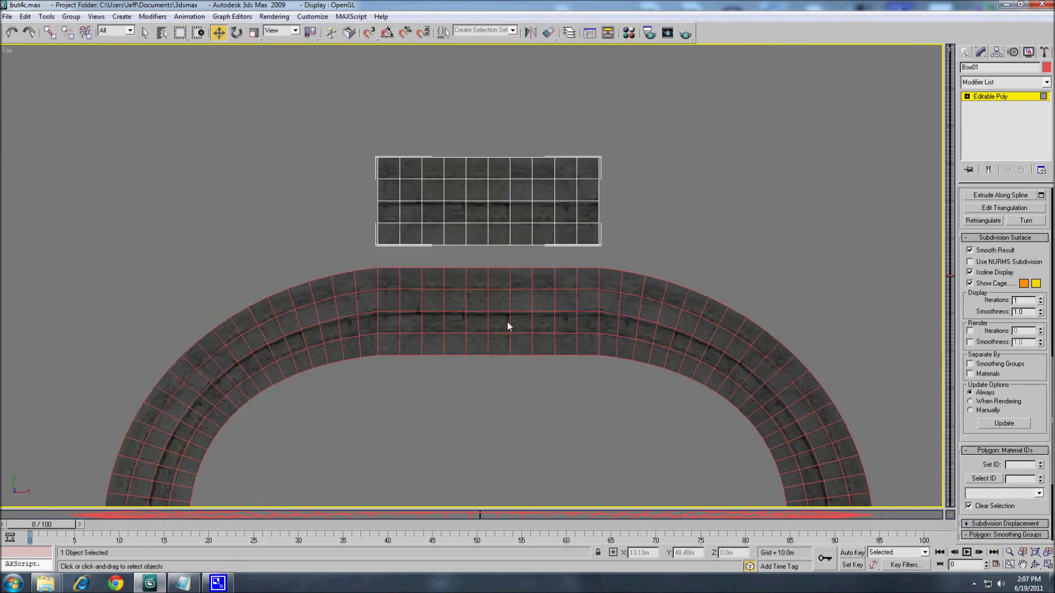
click(967, 96)
click(596, 290)
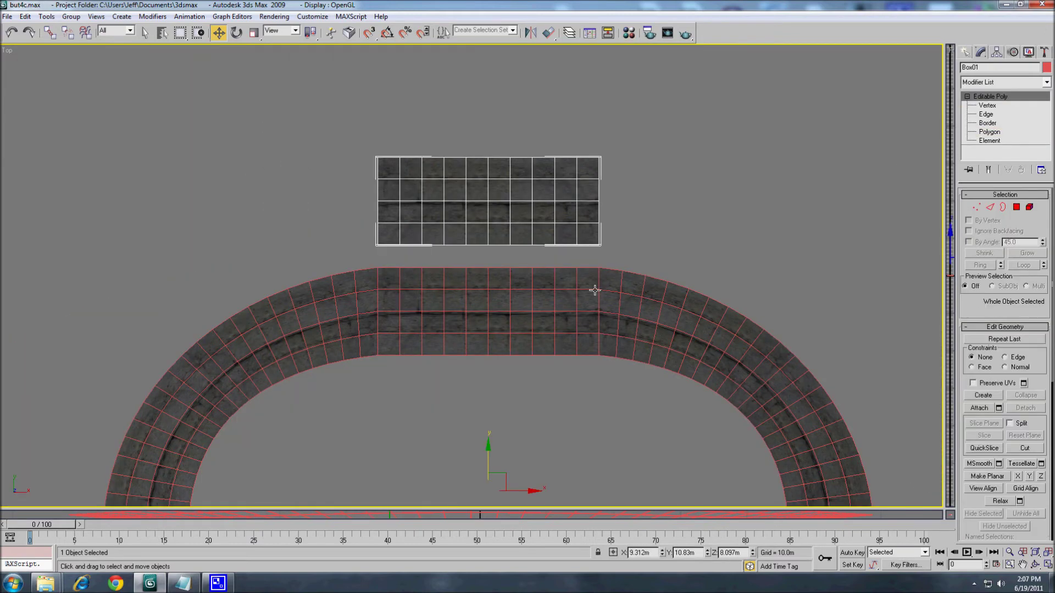
scroll(618, 373, down, 3)
click(1016, 207)
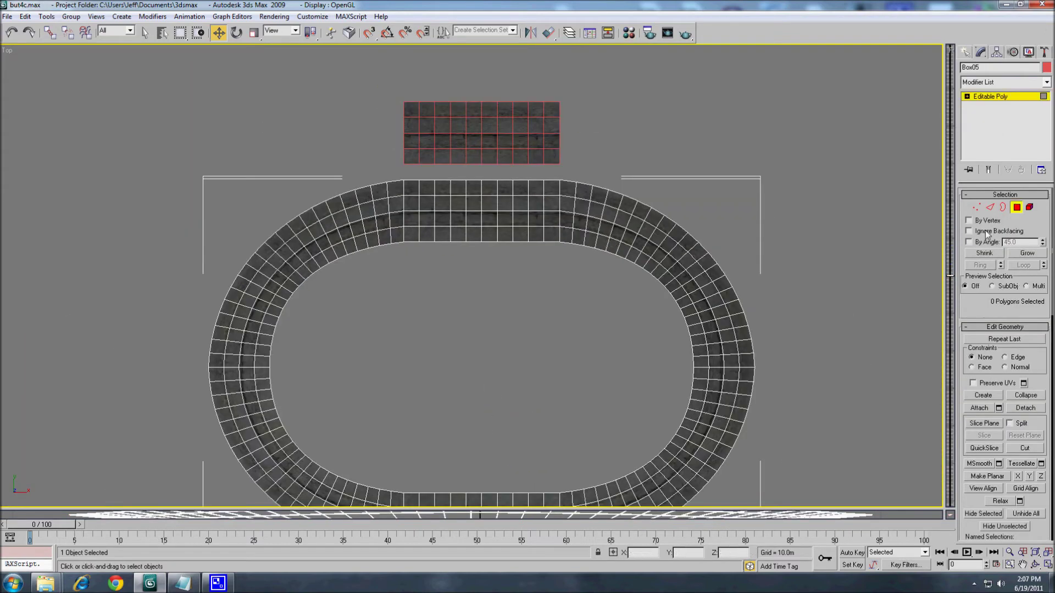
Step: Assign material ID 9 to all polygons of both straights of the oval, then check the ID of the first polygon in the upper-right curve
middle_drag(457, 207, 441, 145)
drag(397, 121, 538, 503)
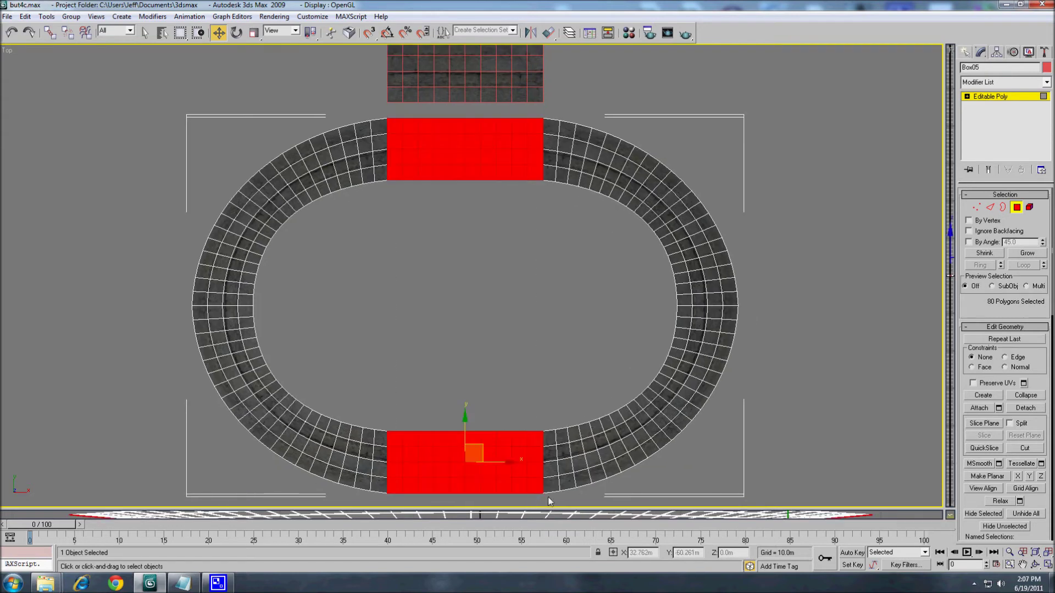
drag(970, 319, 967, 152)
scroll(972, 308, down, 6)
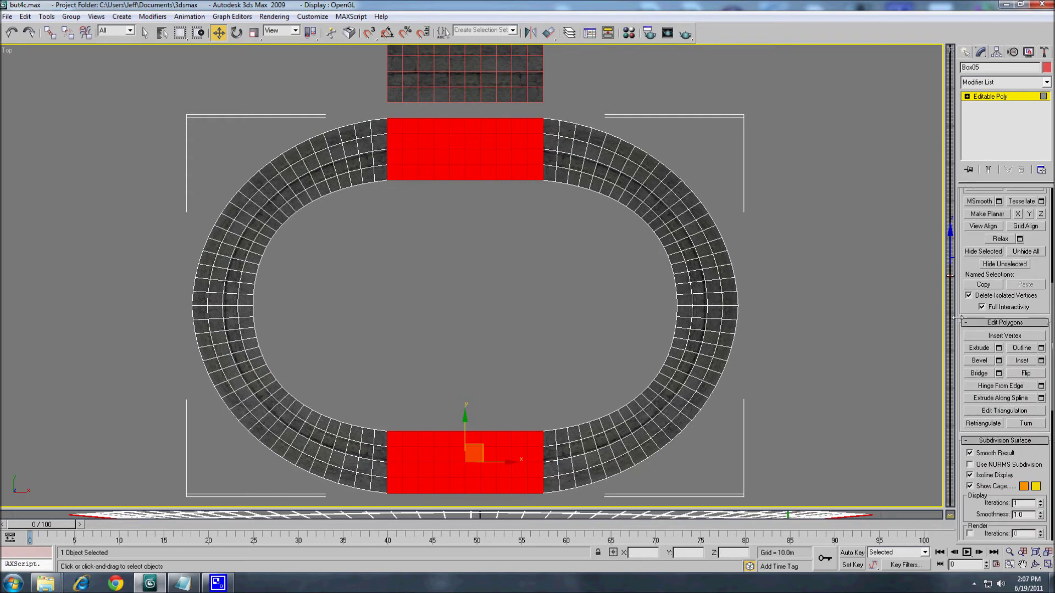
click(1020, 453)
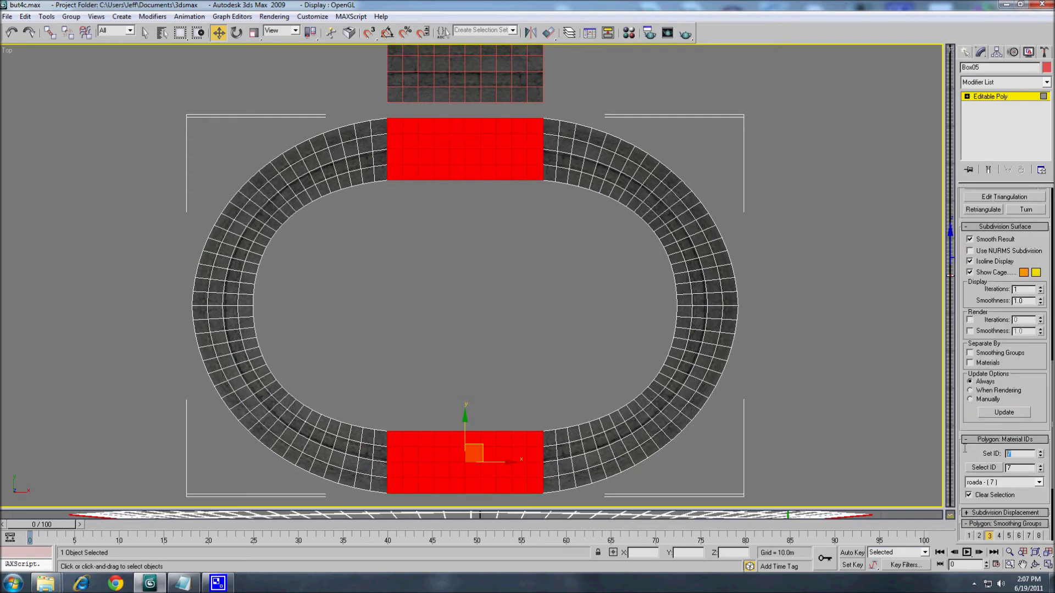
text(9)
key(Return)
click(590, 243)
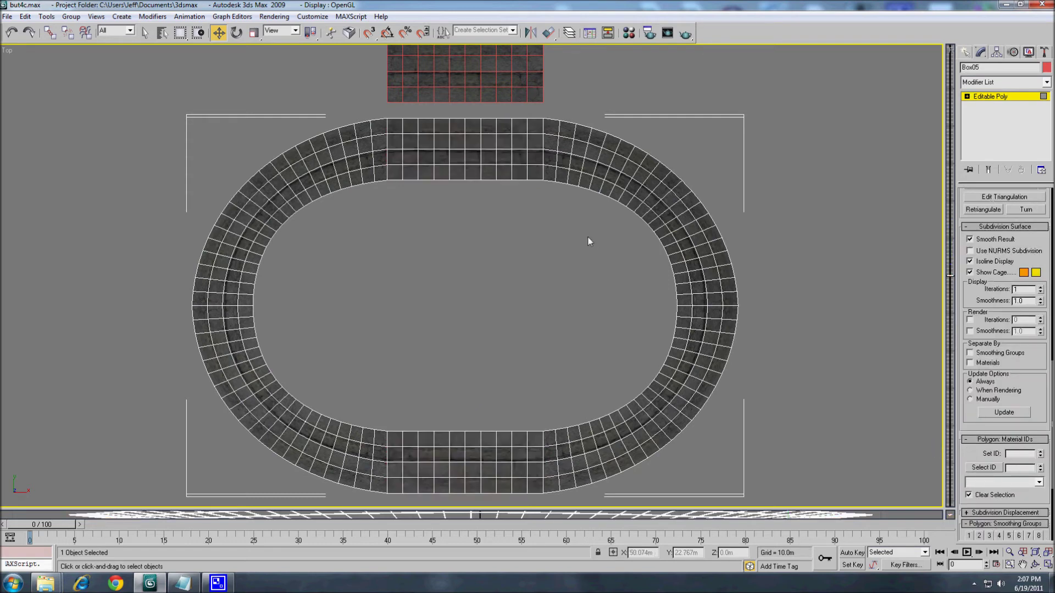
click(535, 126)
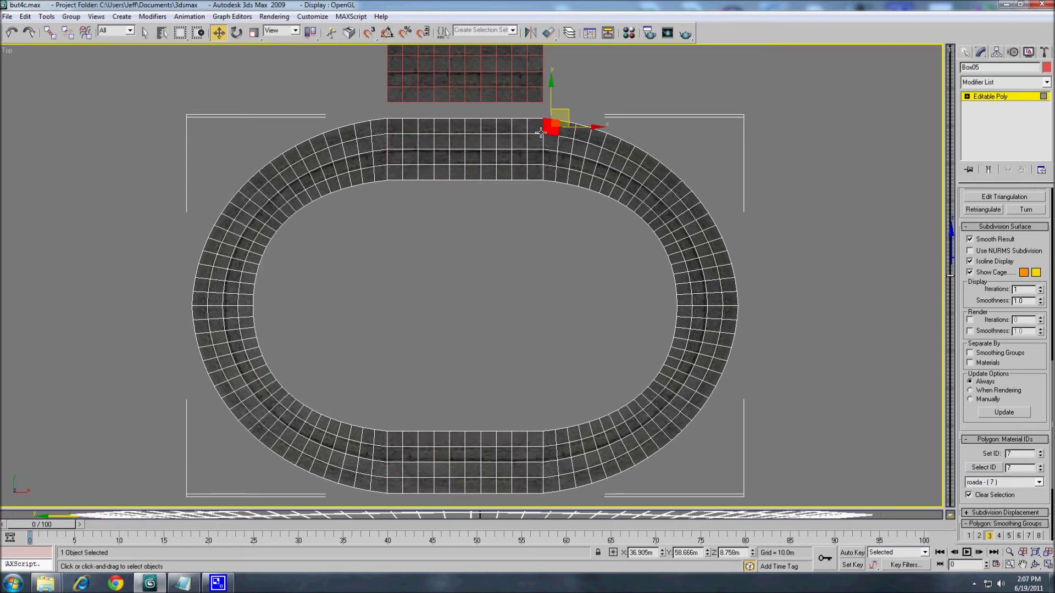
Step: Assign material ID 10 to a run of innermost-row polygons along the lower-left curve of the oval
click(248, 330)
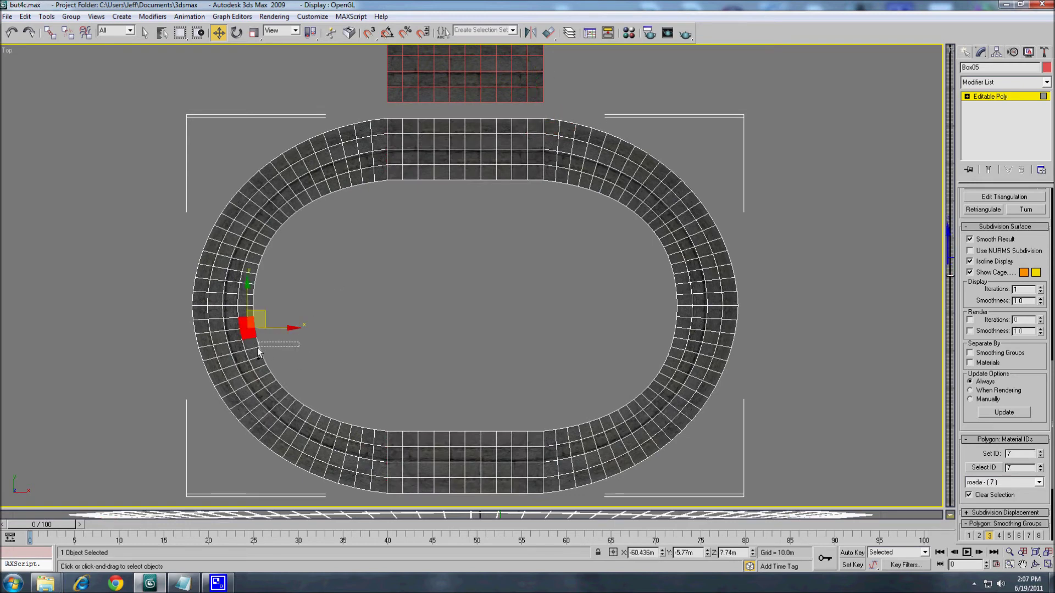
mouse_move(301, 344)
ctrl+mouse_down()
mouse_move(252, 365)
mouse_move(269, 388)
mouse_move(304, 397)
mouse_move(301, 411)
mouse_move(343, 426)
ctrl+mouse_up()
ctrl+click(346, 429)
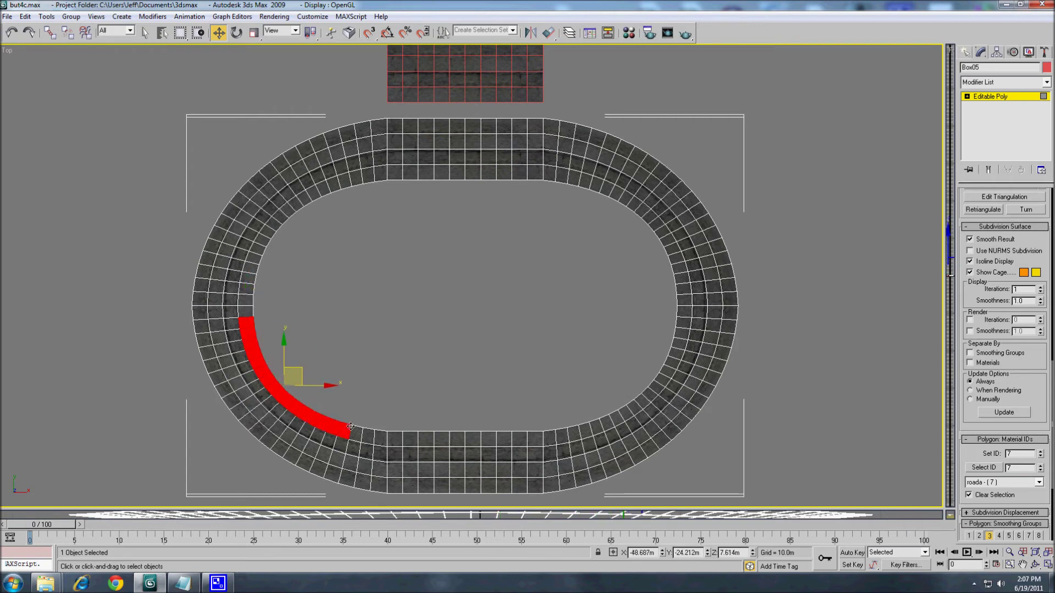
double_click(1017, 456)
text(10)
key(Return)
Step: Check the material IDs of neighbouring polygons in the two inner rows of the left curve, then clear the selection
click(276, 322)
click(232, 323)
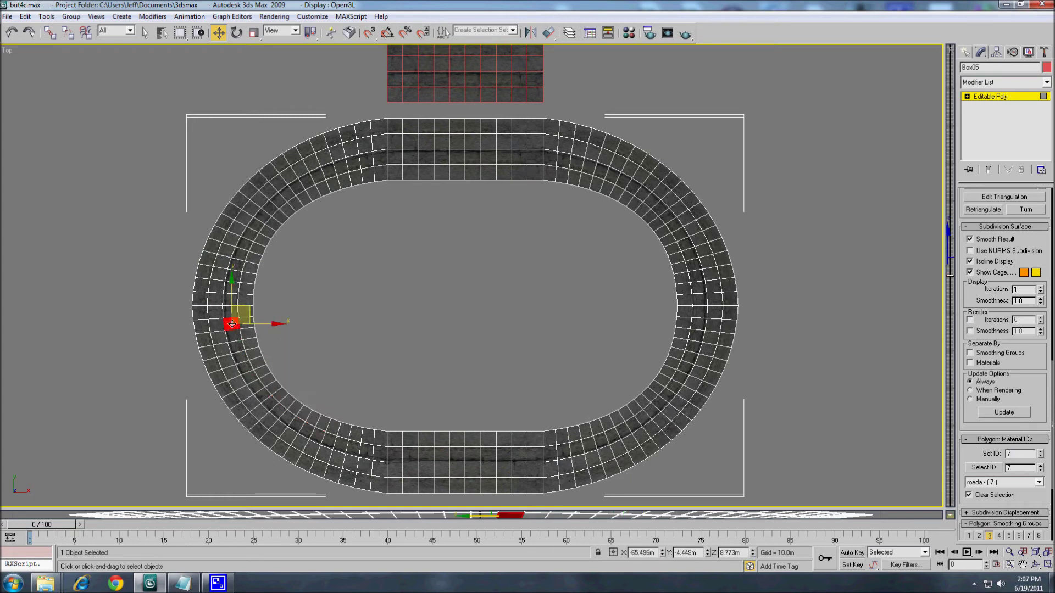
middle_drag(329, 347, 581, 304)
scroll(464, 304, up, 5)
middle_drag(423, 325, 384, 181)
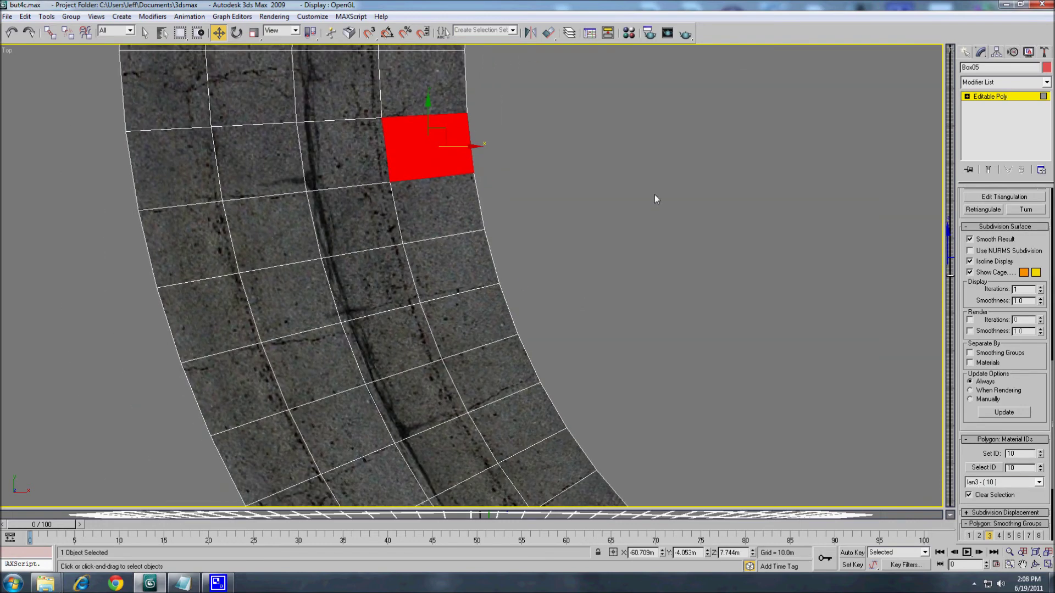
scroll(452, 322, down, 6)
middle_drag(582, 308, 531, 281)
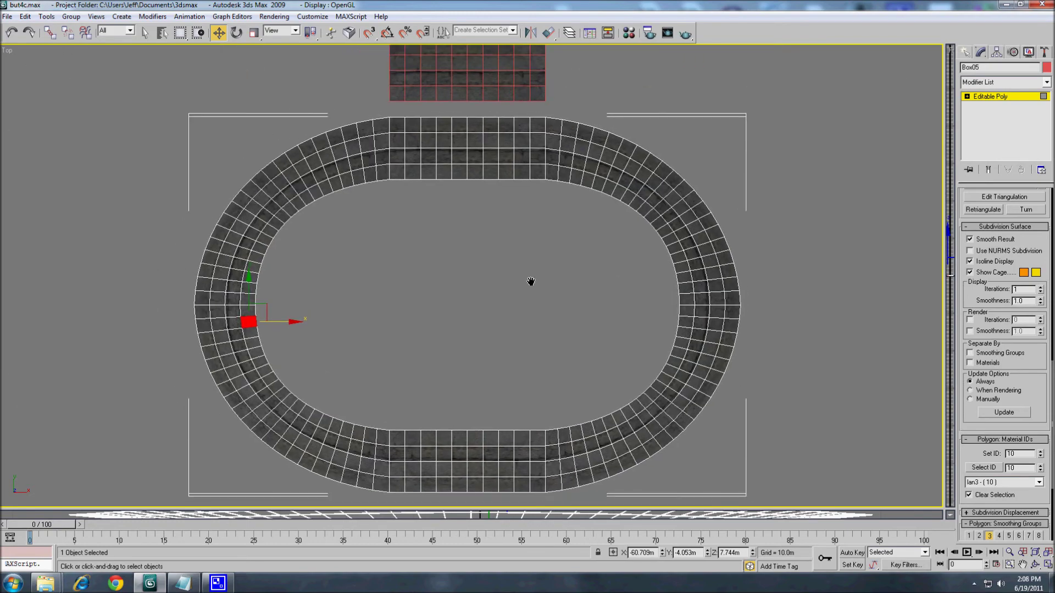
scroll(483, 283, down, 2)
click(484, 281)
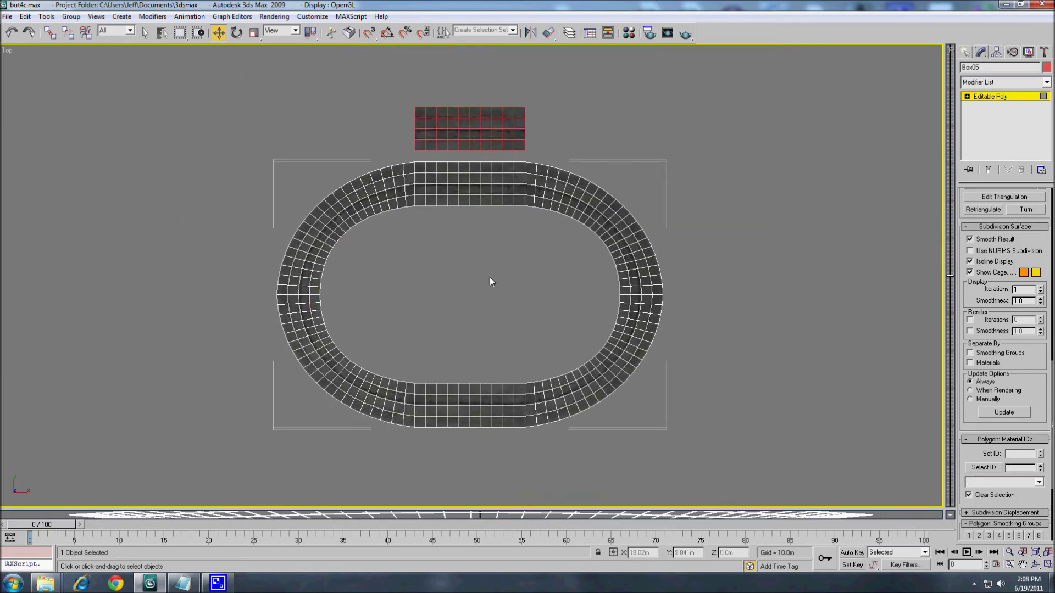
Step: Try selecting inner-lane polygons along the upper straight and into the left curve with the Select Object tool, then clear the selection
scroll(490, 281, up, 2)
scroll(476, 311, down, 2)
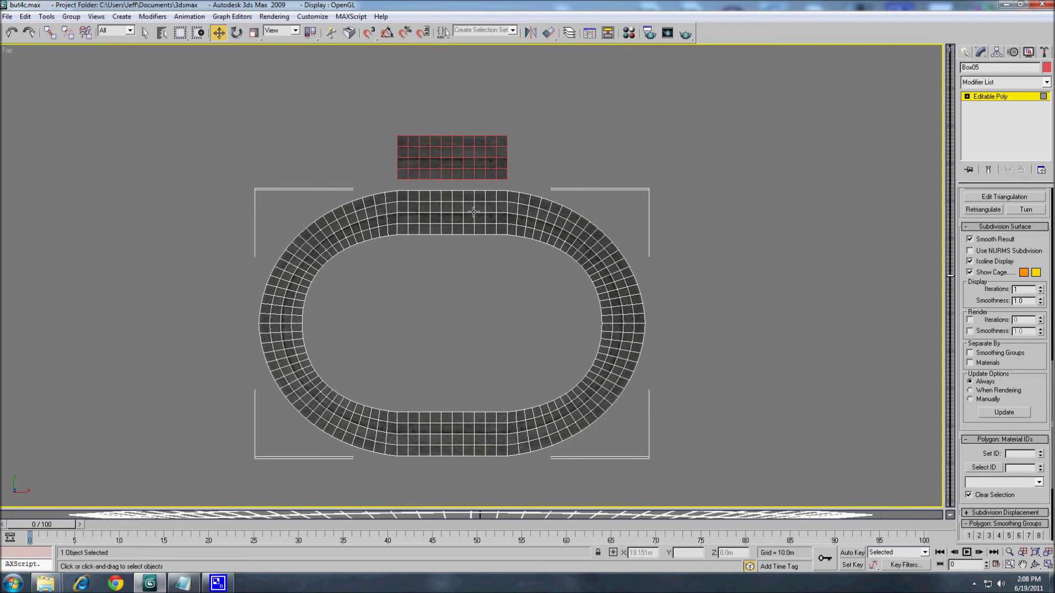
drag(511, 258, 371, 233)
ctrl+drag(438, 260, 351, 236)
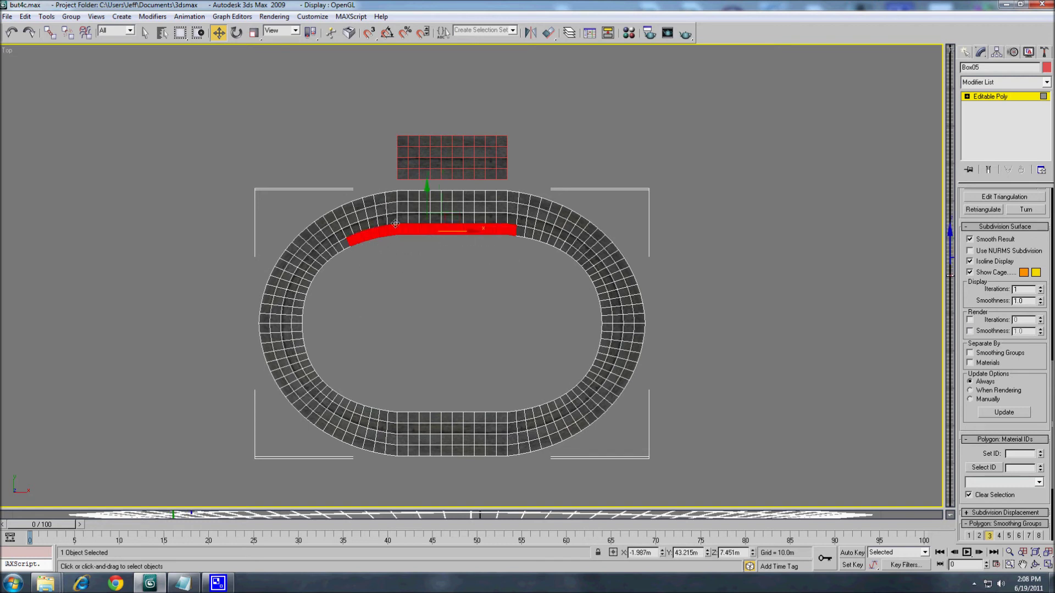
click(145, 32)
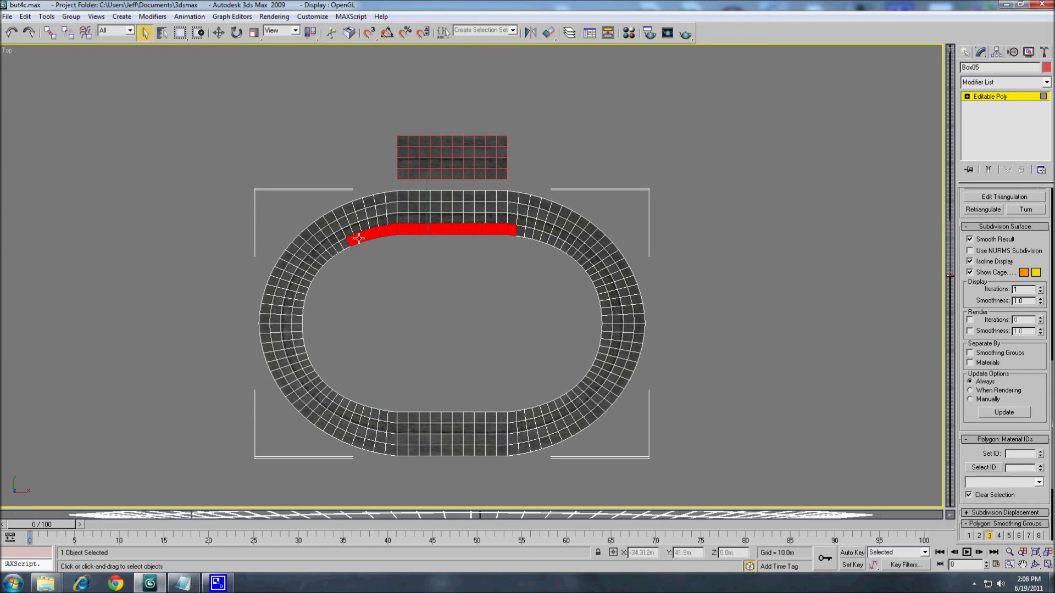
click(390, 218)
drag(391, 217, 494, 220)
mouse_move(424, 218)
mouse_down()
mouse_move(327, 243)
mouse_move(291, 299)
mouse_up()
click(403, 286)
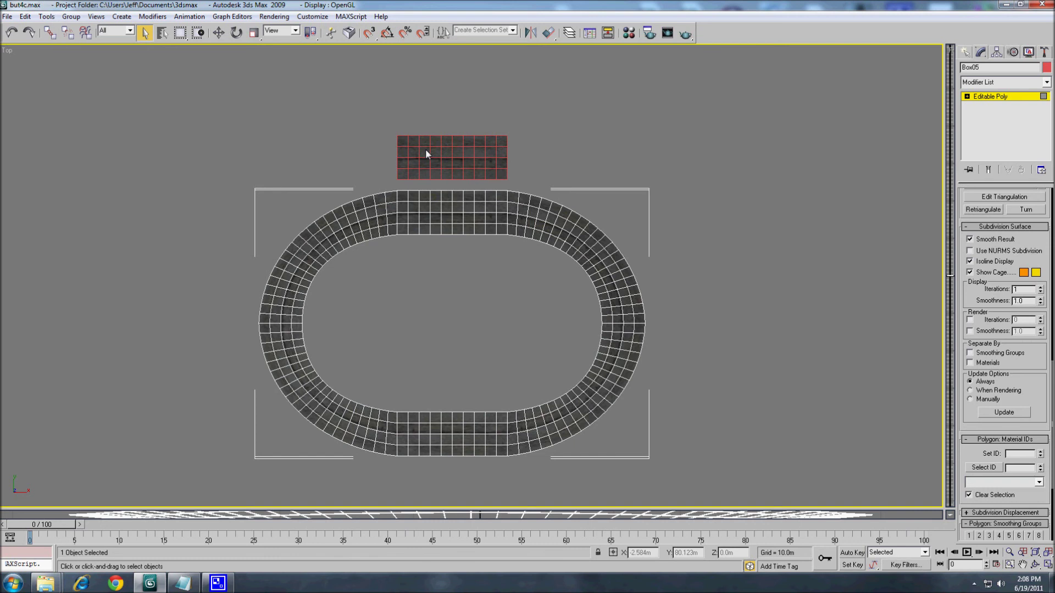
Step: Try adding individual middle-lane polygons of the left curve to a selection, then deselect them all
click(289, 269)
ctrl+click(283, 284)
ctrl+click(282, 302)
ctrl+click(277, 330)
ctrl+click(277, 344)
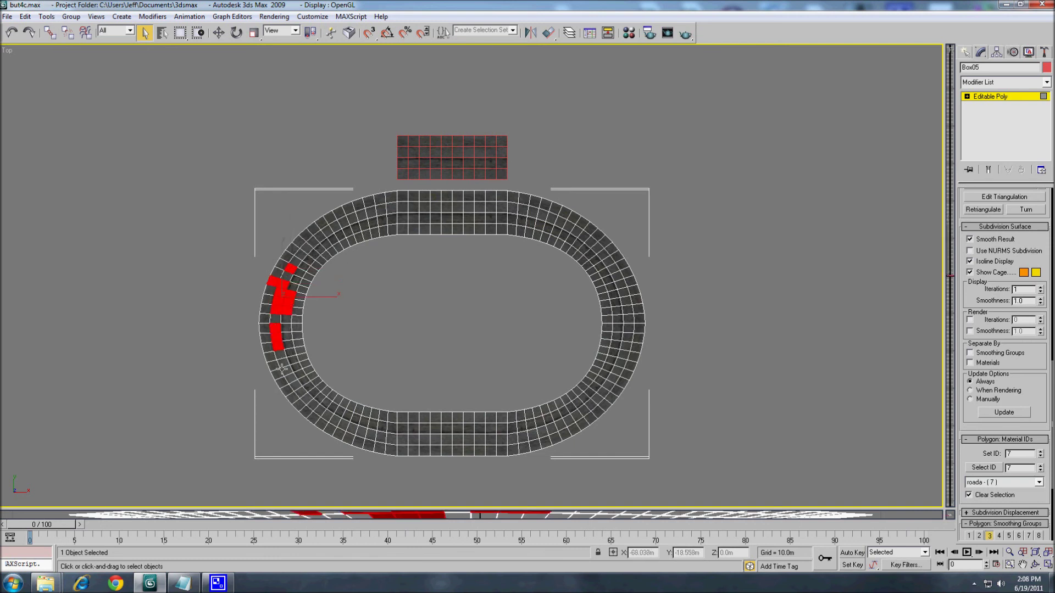
click(452, 343)
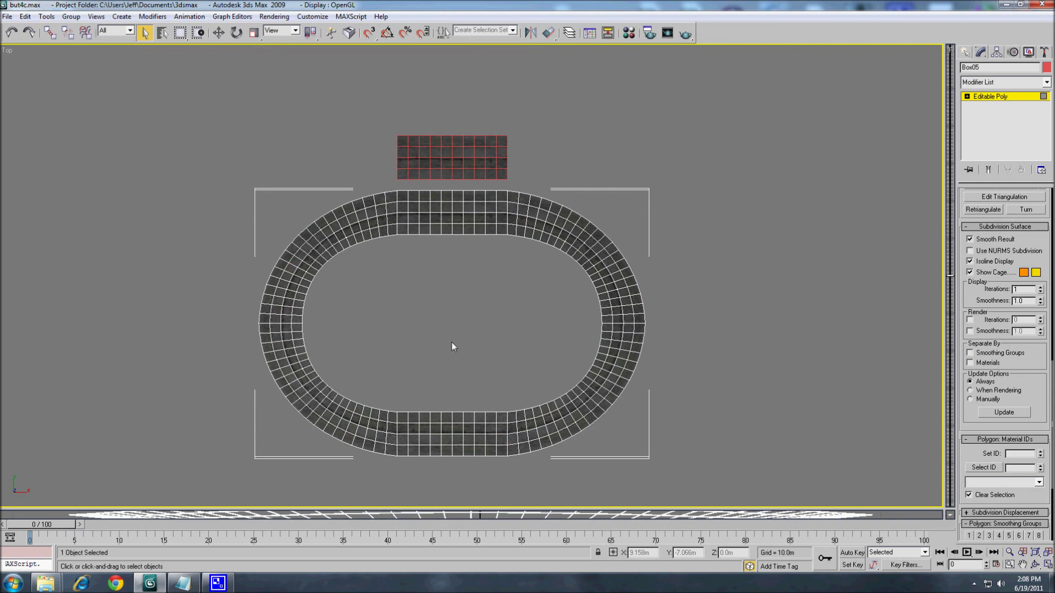